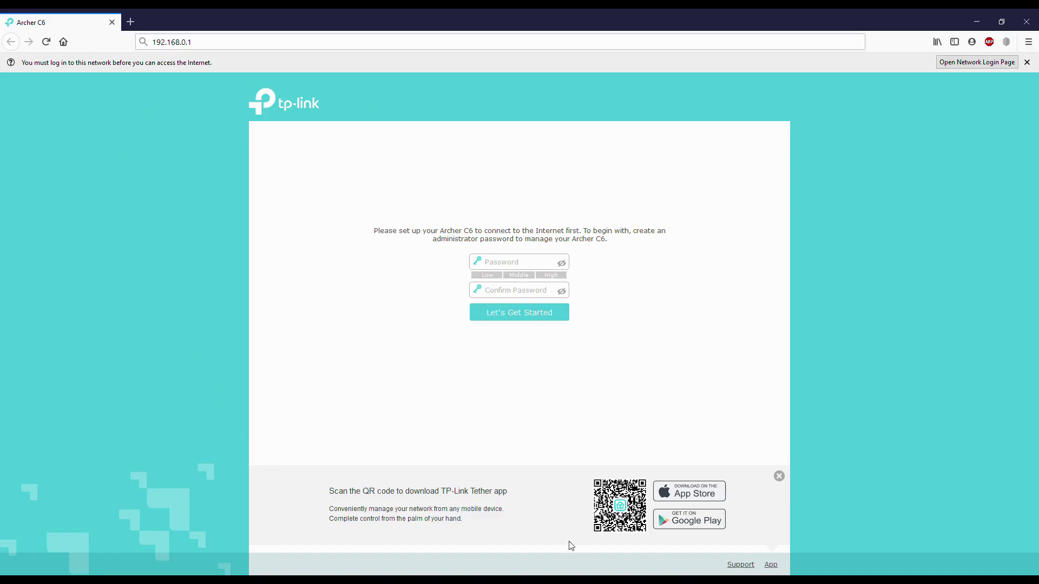
Reload the router setup page at 192.168.0.1
click(199, 45)
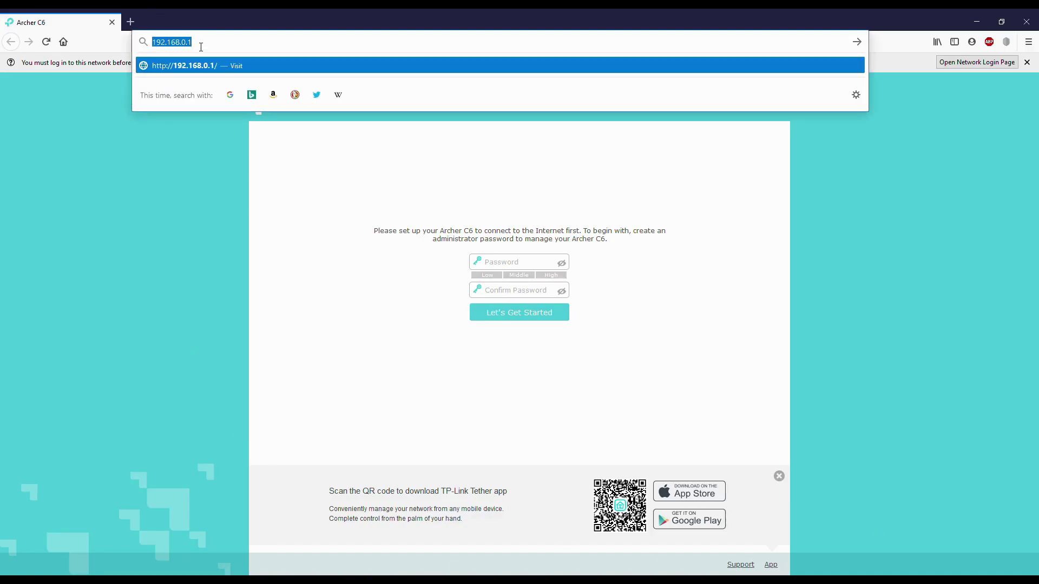
click(200, 47)
key(Return)
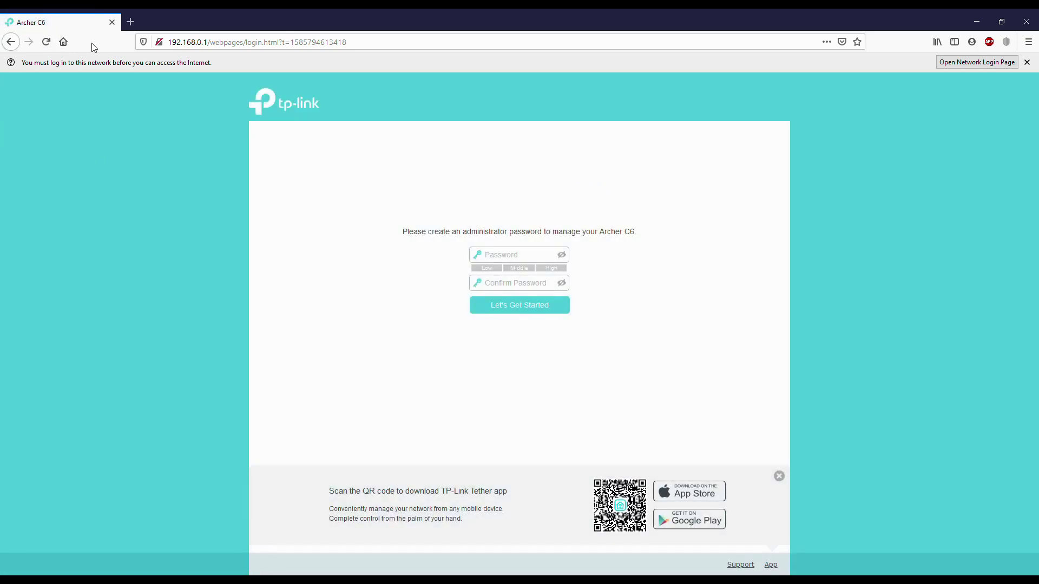
Enter the new administrator password in Password and Confirm Password and submit it
click(523, 260)
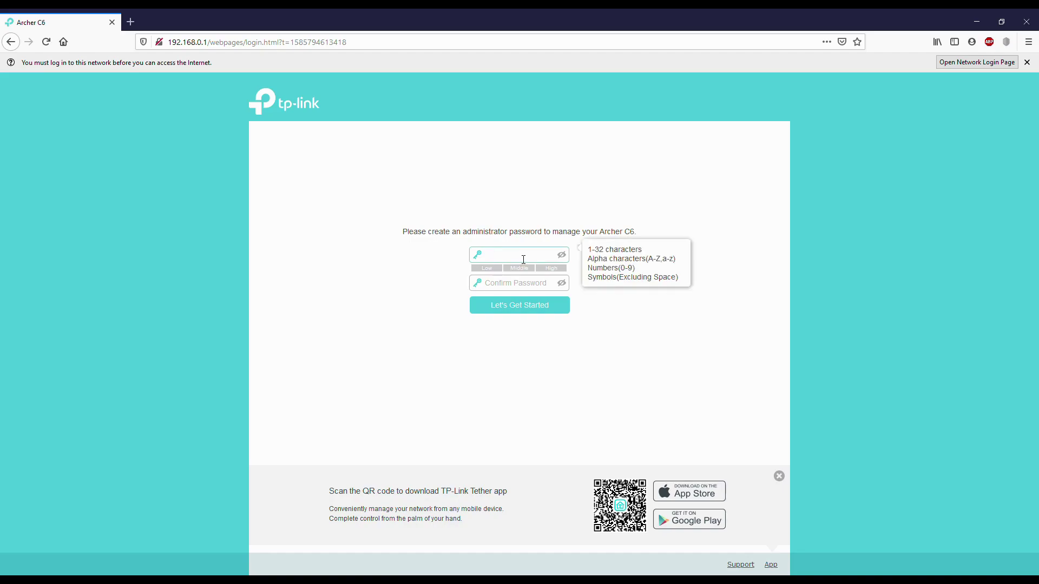
click(316, 235)
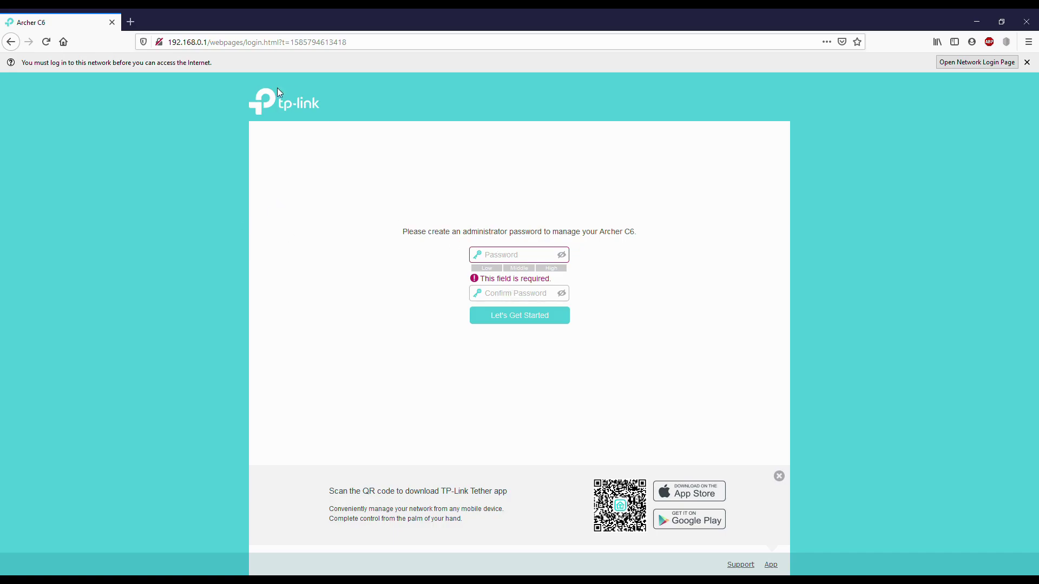
click(506, 253)
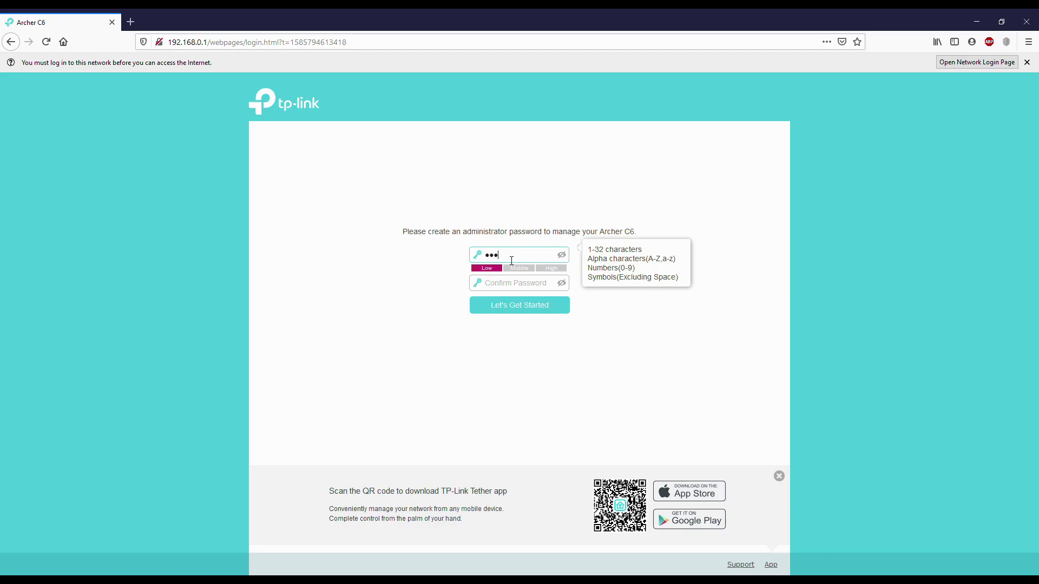
text(•••••••••)
click(523, 288)
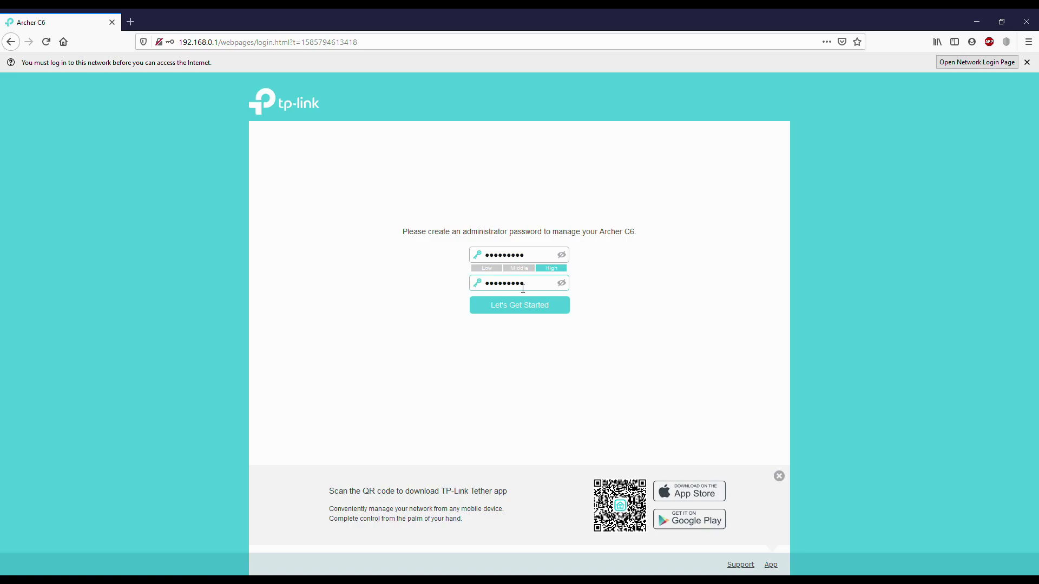
click(530, 305)
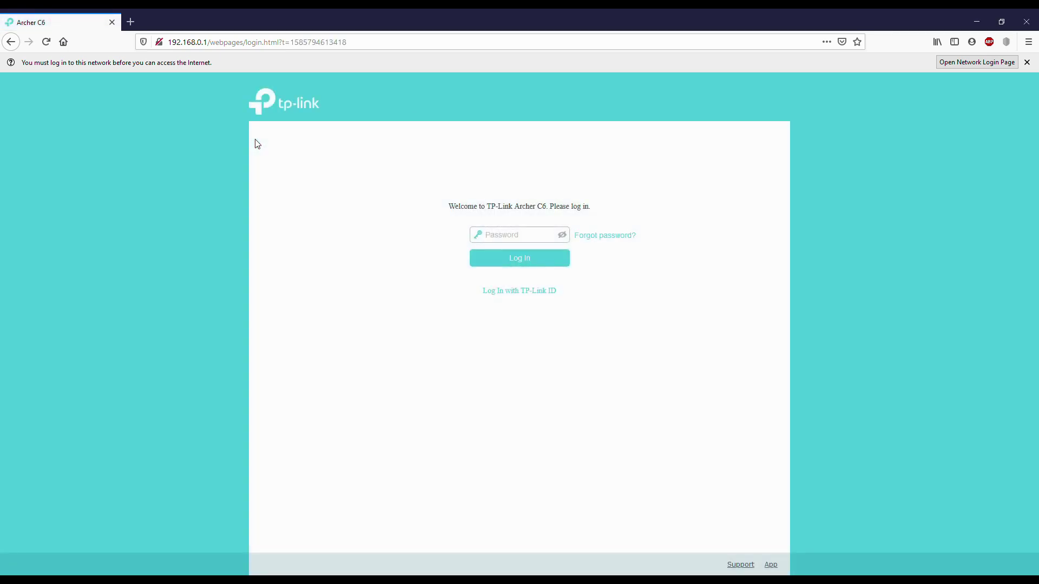
Log in to the Archer C6 with the new administrator password
click(532, 236)
click(542, 259)
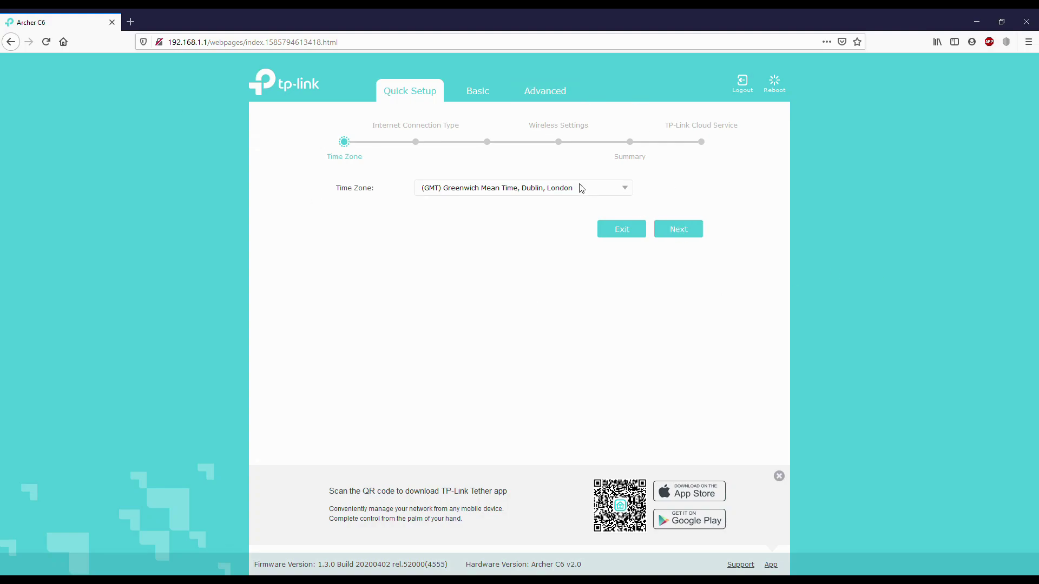
Set the time zone to (GMT+05:30) Madras, Calcutta, Bombay, New Delhi
click(623, 191)
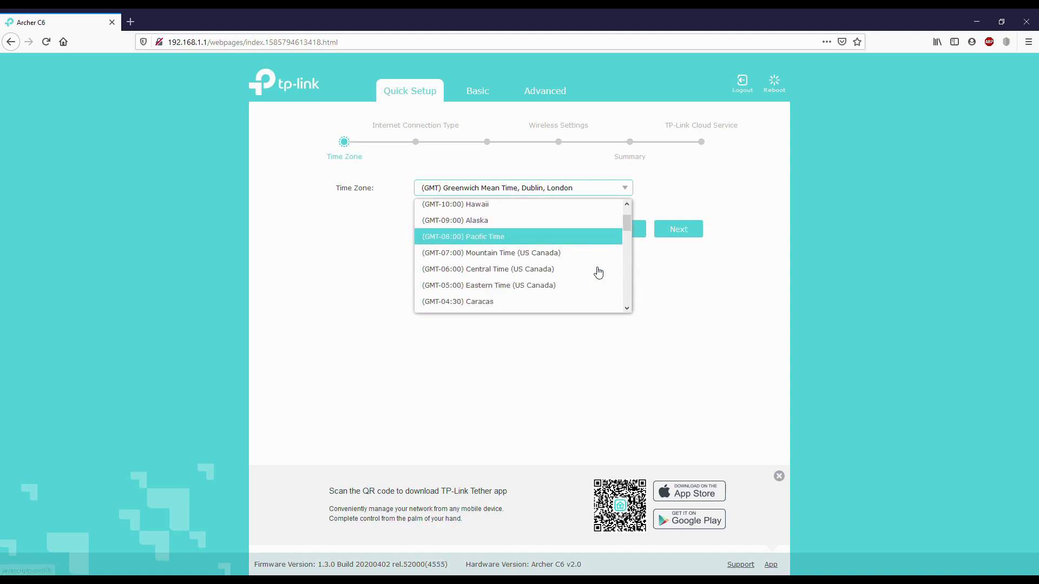
scroll(598, 272, down, 10)
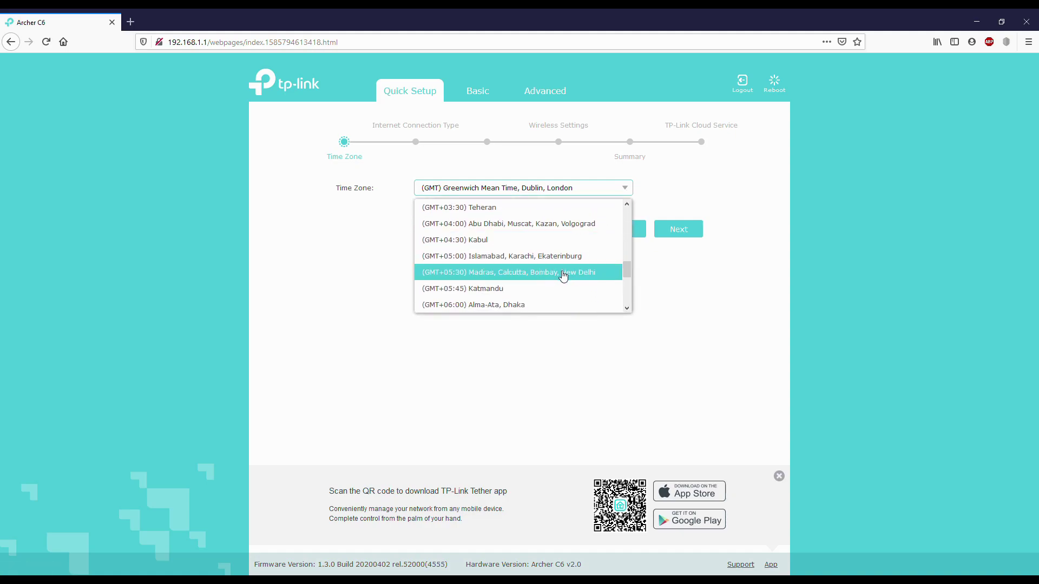
click(561, 273)
click(687, 234)
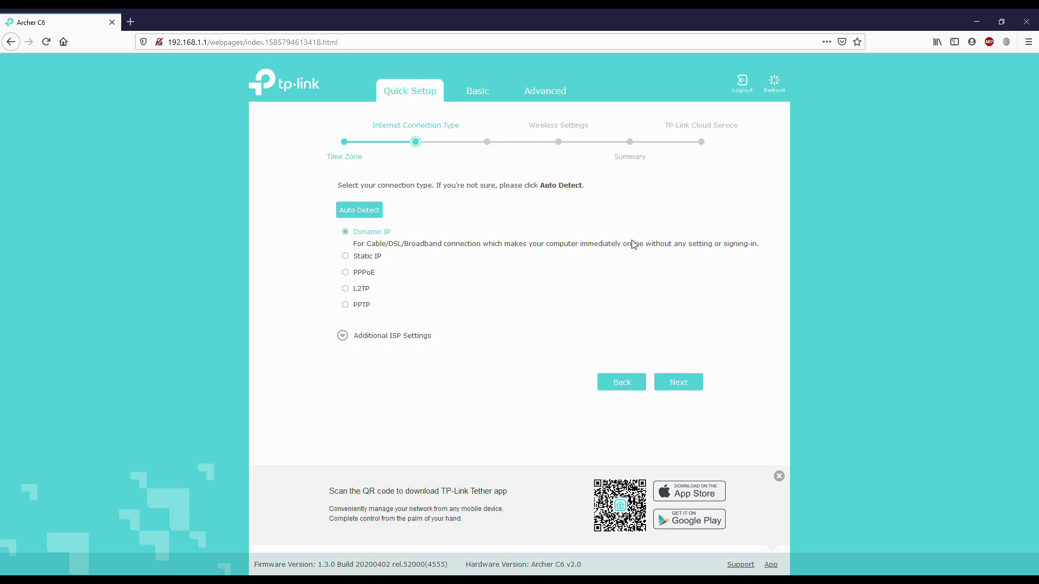
Select Dynamic IP as the connection type and confirm it with Auto Detect
click(360, 249)
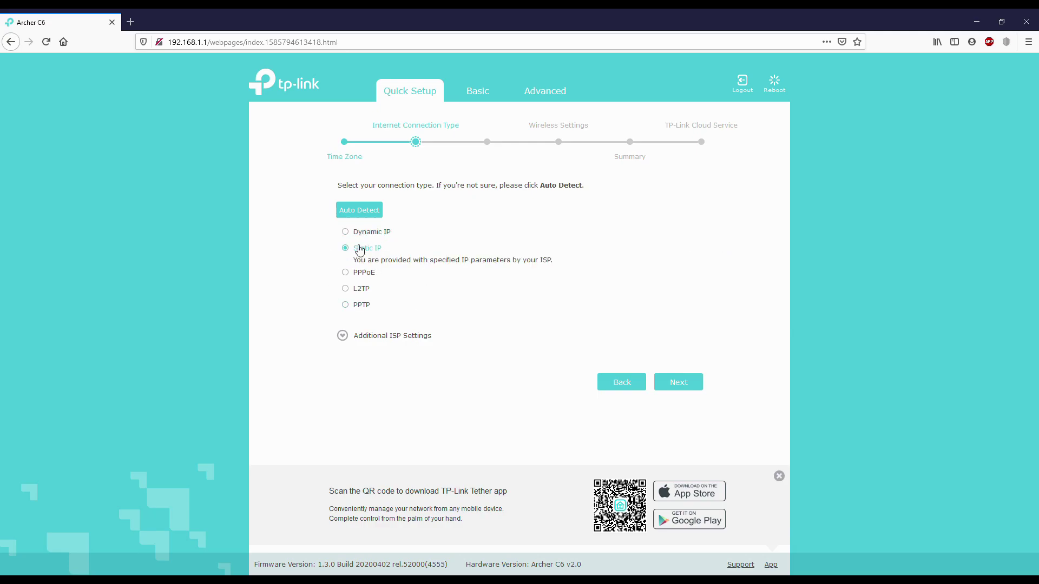
click(361, 237)
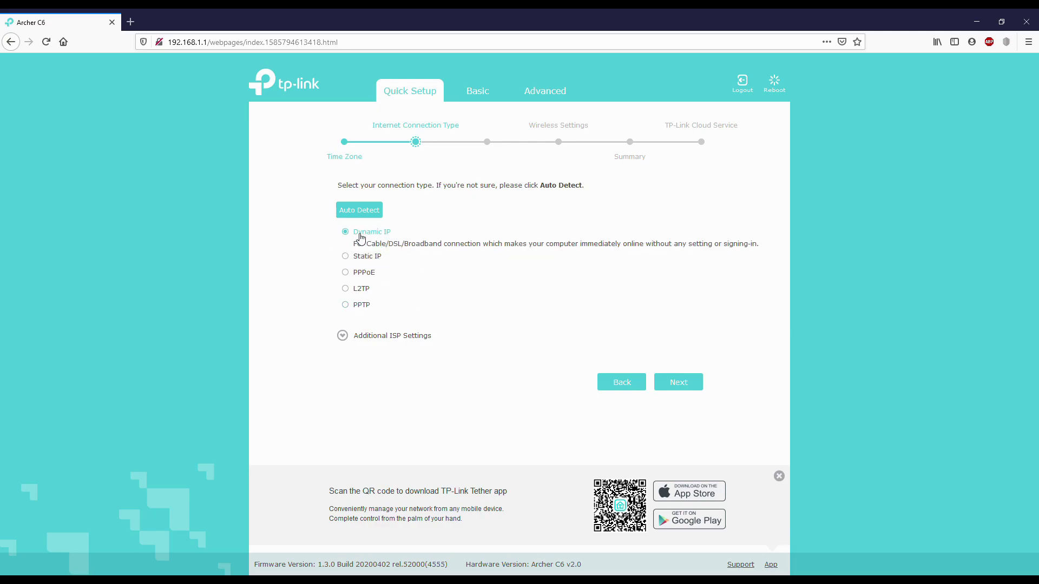
click(360, 211)
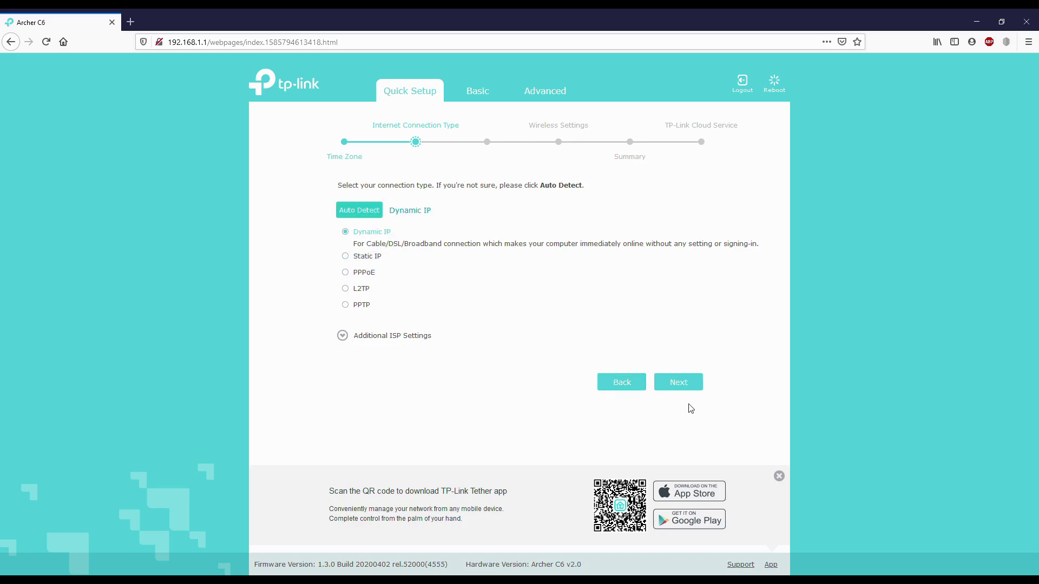
click(685, 387)
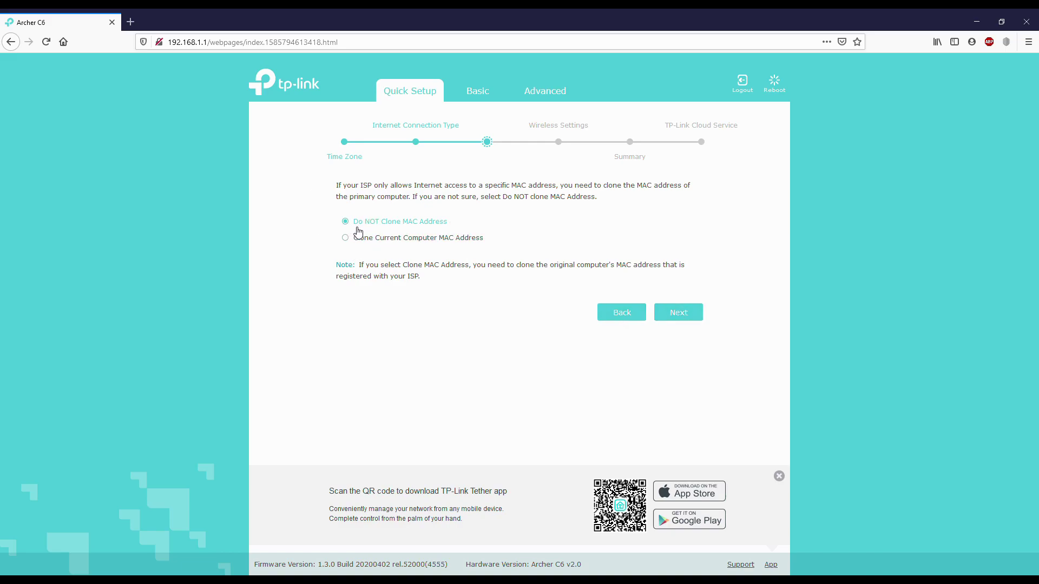
Keep Do NOT Clone MAC Address and disable Smart Connect, then proceed to the Summary
click(677, 313)
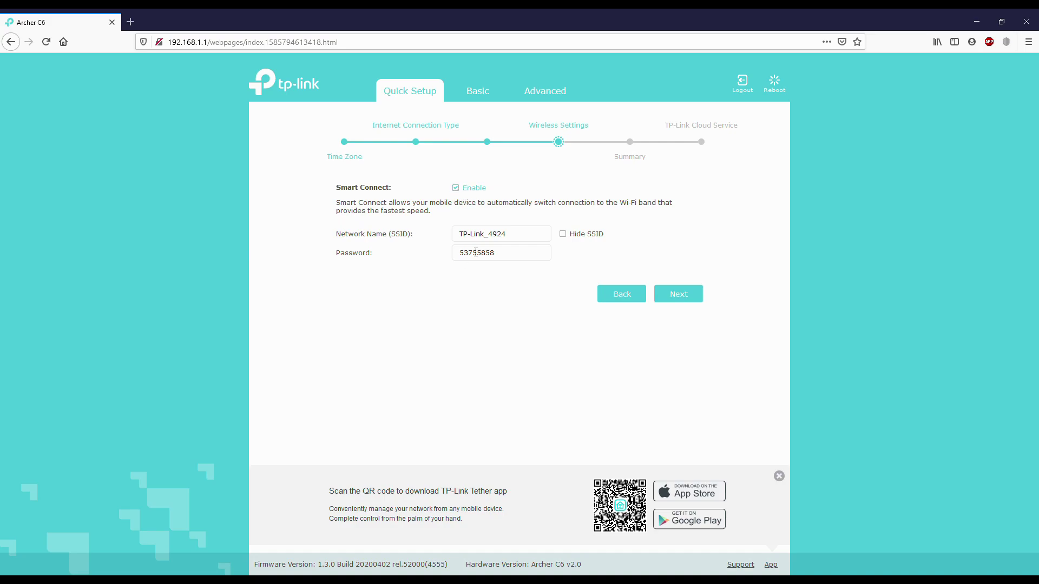
click(456, 188)
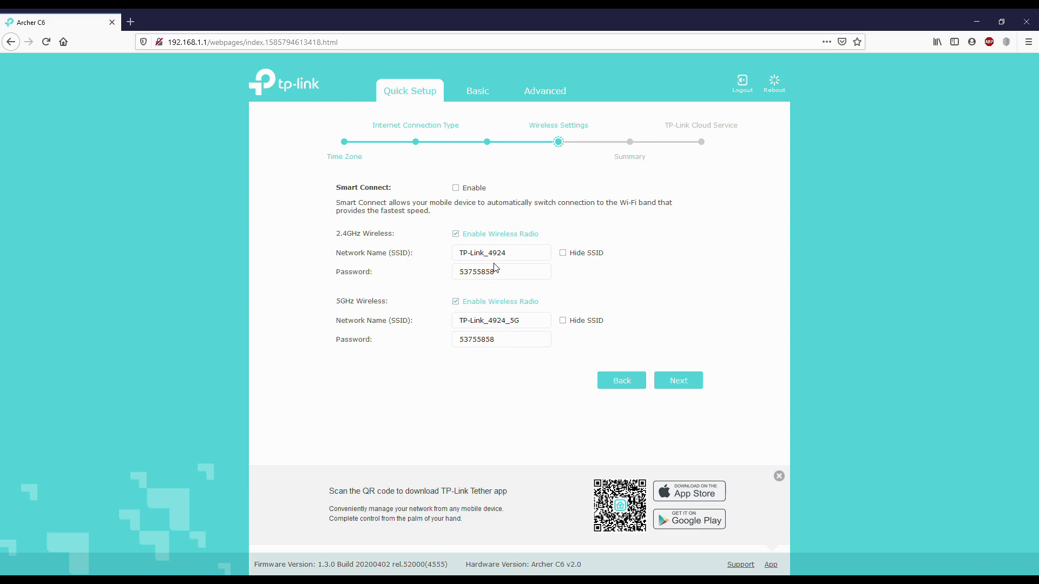
click(665, 386)
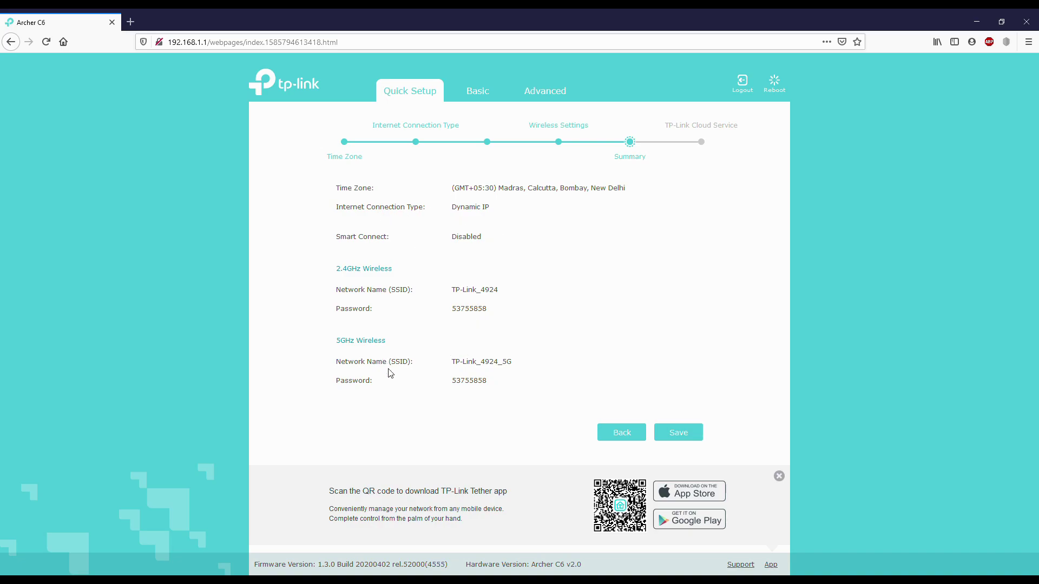
Save the Quick Setup settings and dismiss the Tether app banner
click(680, 434)
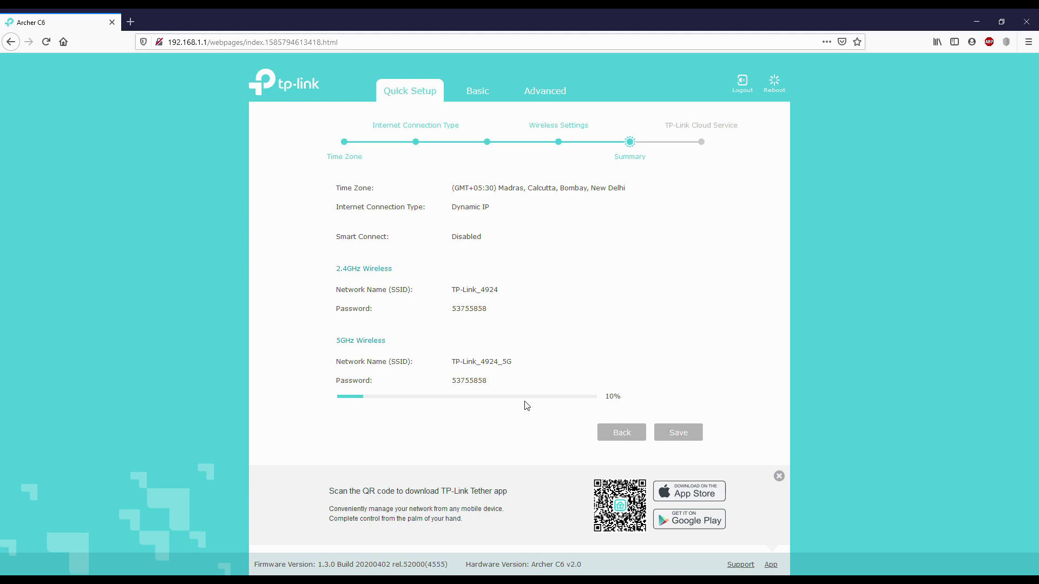
click(780, 476)
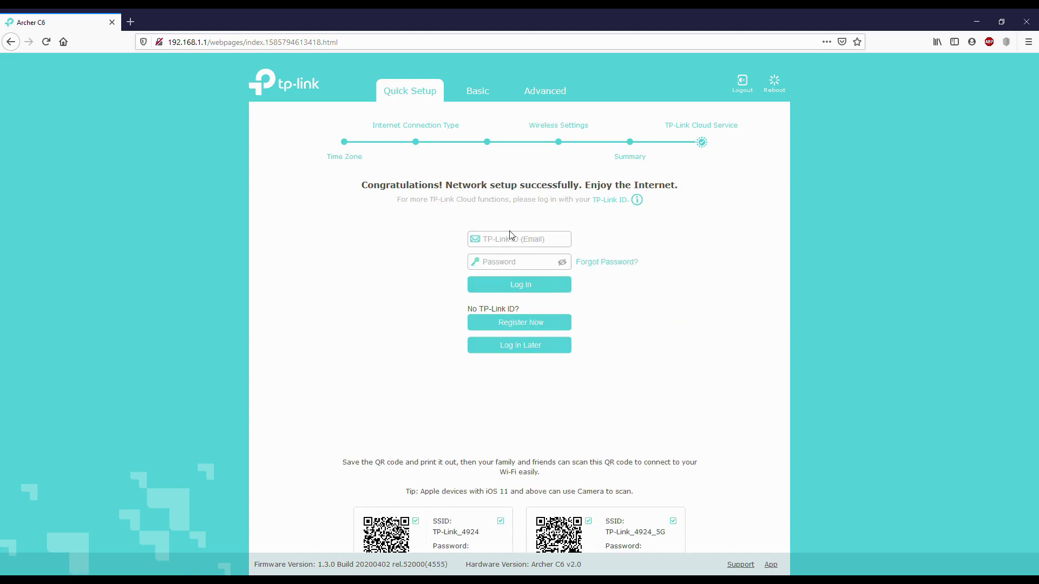
Choose Log In Later for TP-Link ID and finish Quick Setup to reach the Network Map
mouse_move(637, 202)
click(529, 349)
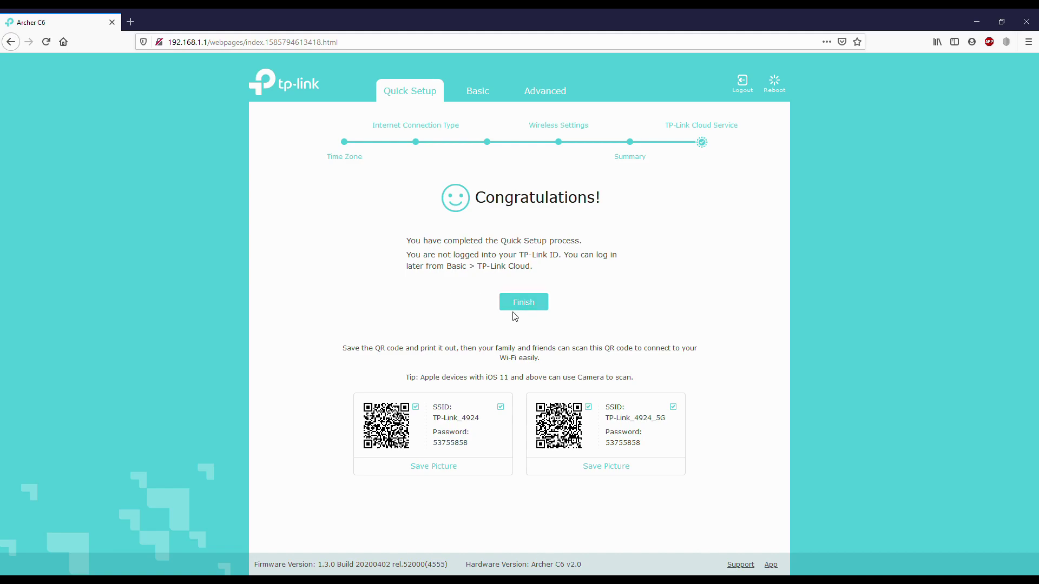
click(535, 306)
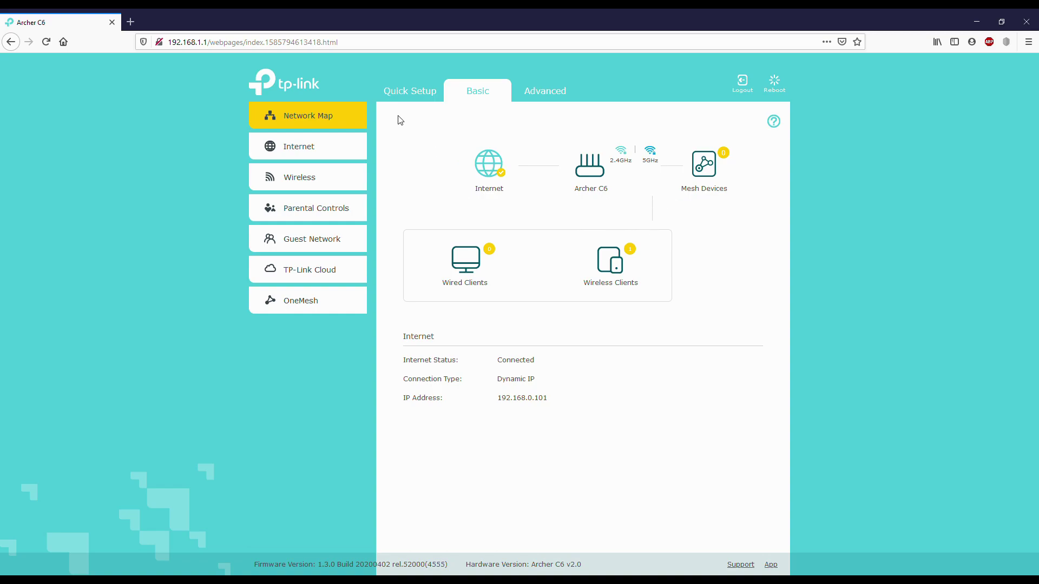
On the Advanced tab, review Network's Internet and LAN pages, then view Operation Mode
click(543, 93)
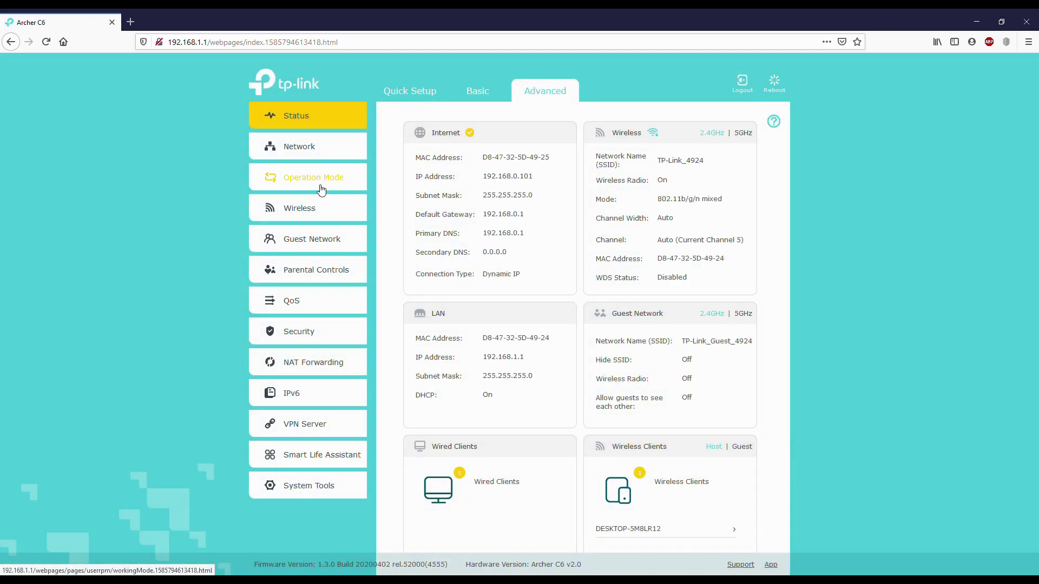
click(304, 146)
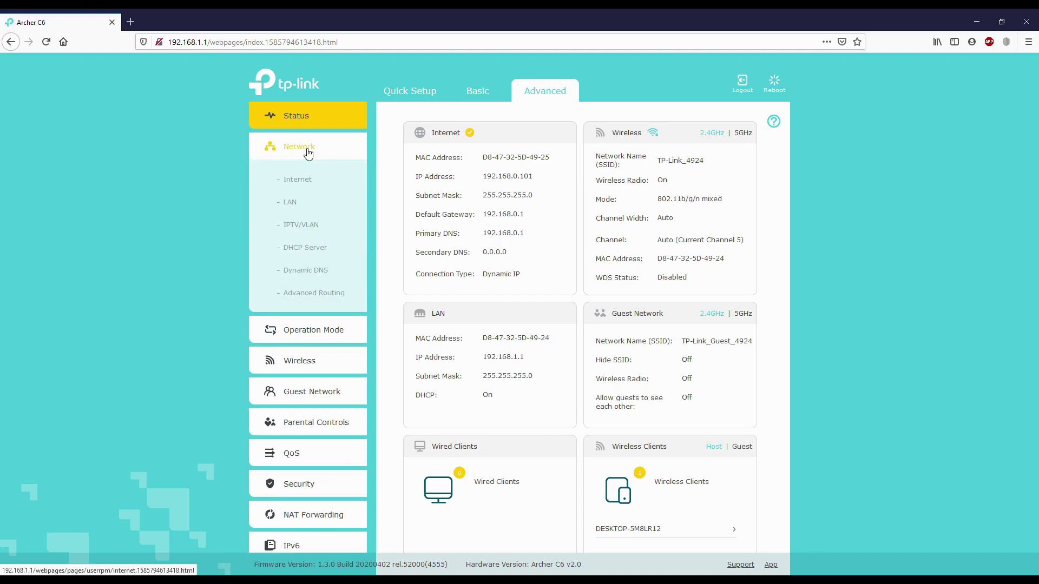
click(313, 180)
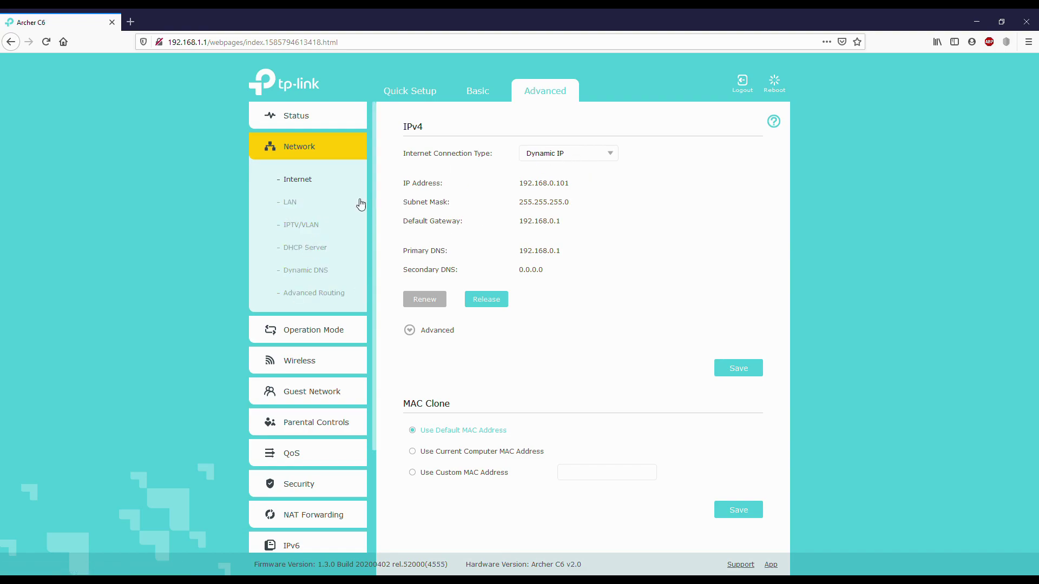
click(307, 202)
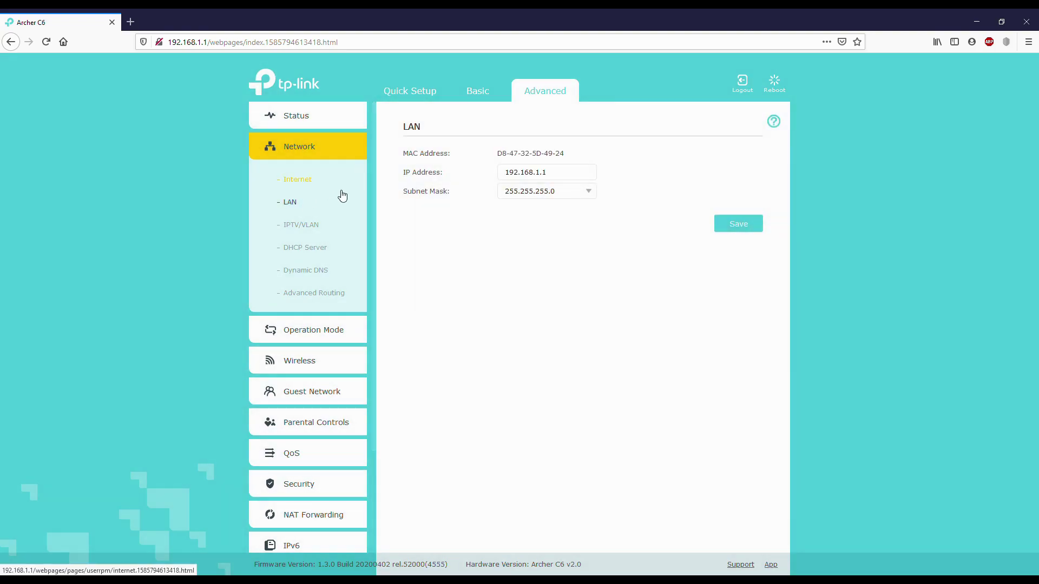
click(310, 340)
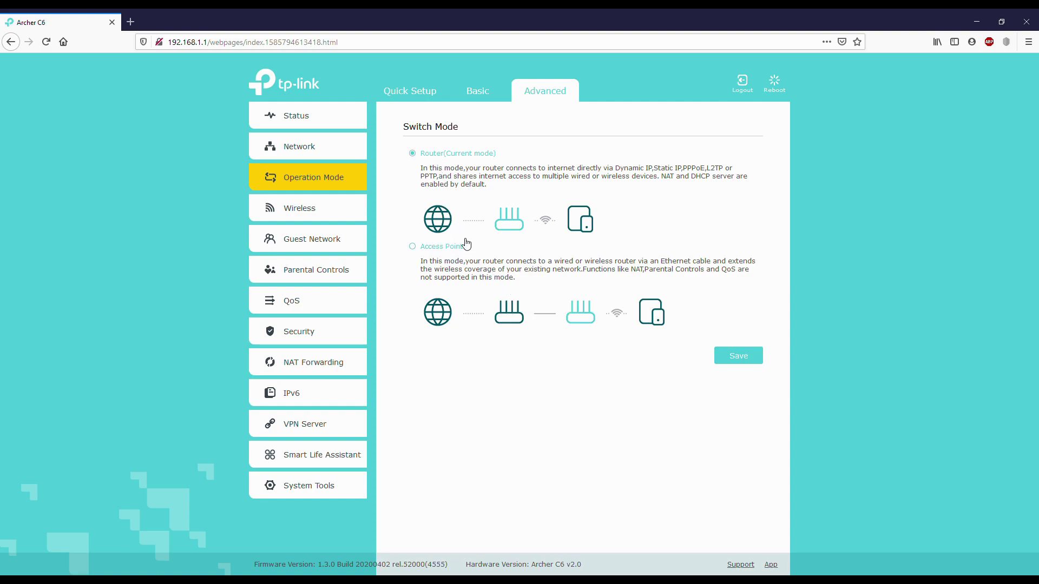
Set the 2.4GHz Wi-Fi security to WPA2-PSK and channel width to 40MHz
click(322, 210)
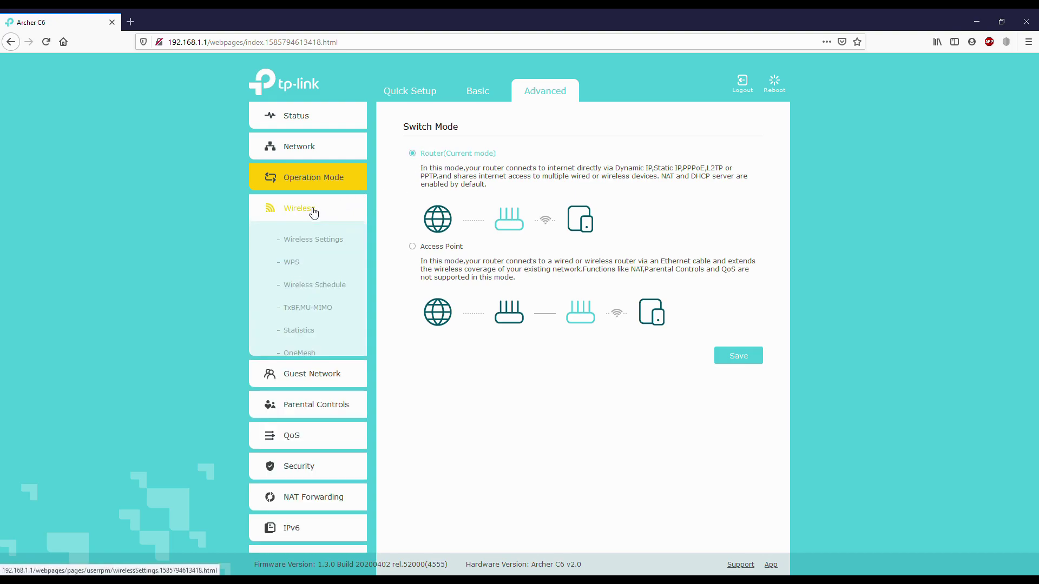
click(296, 241)
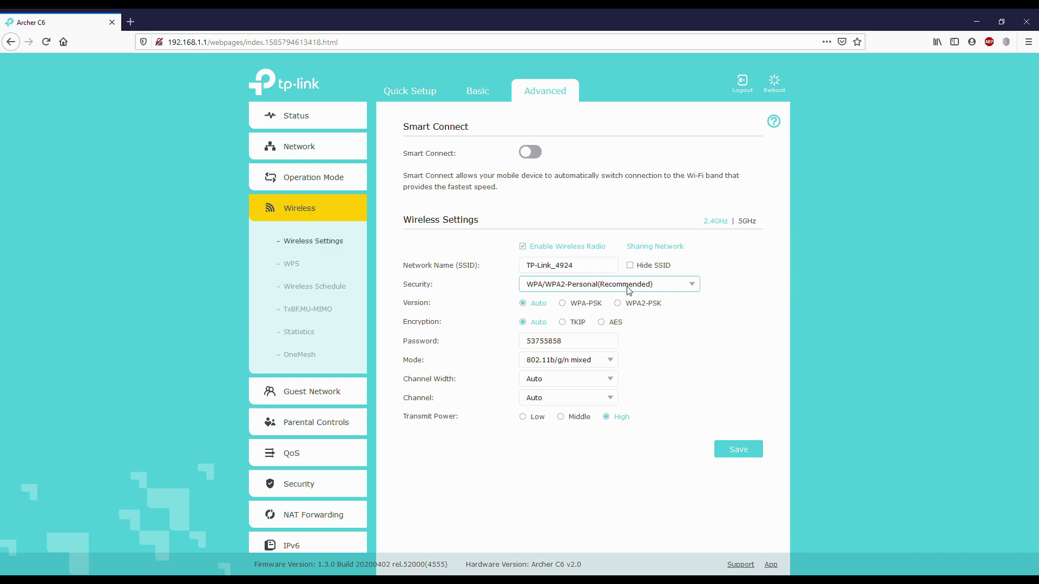
click(691, 285)
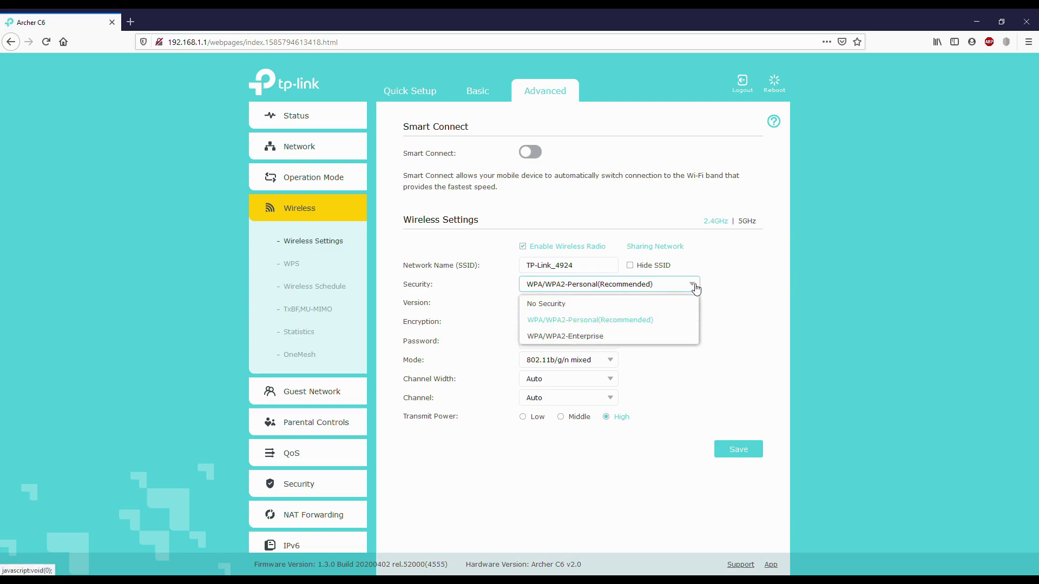
click(595, 321)
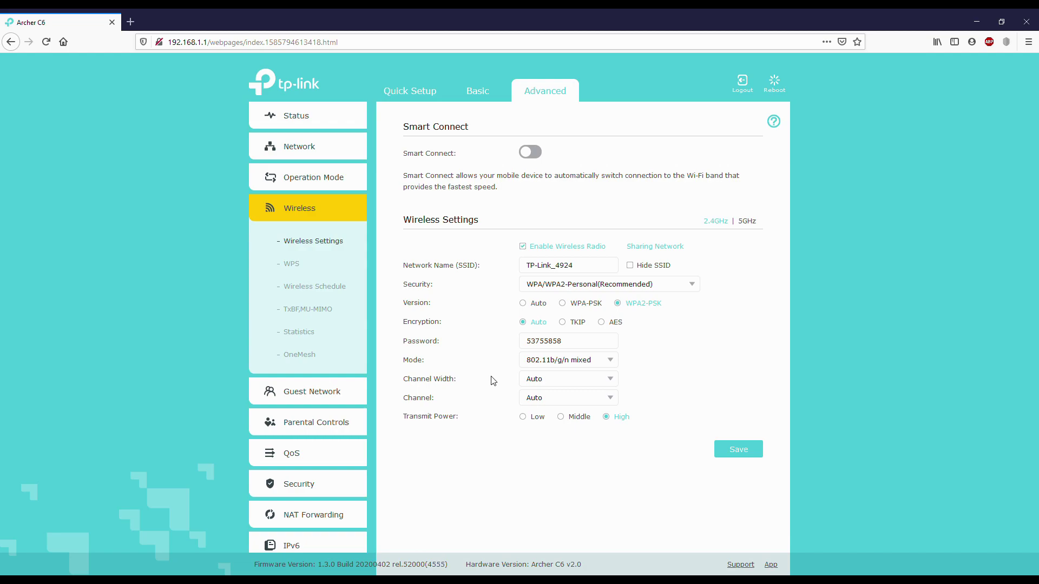
click(608, 381)
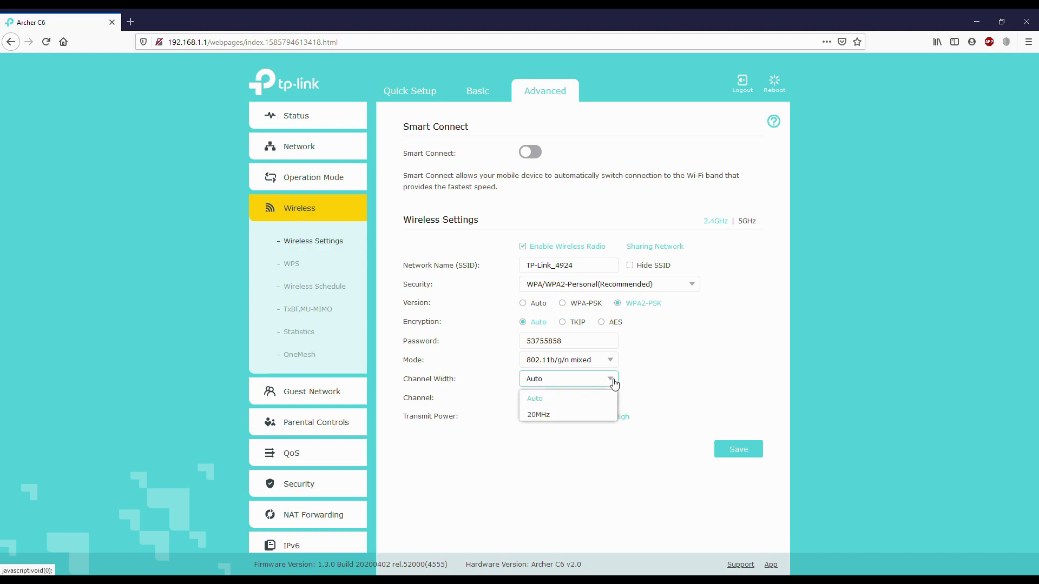
click(544, 433)
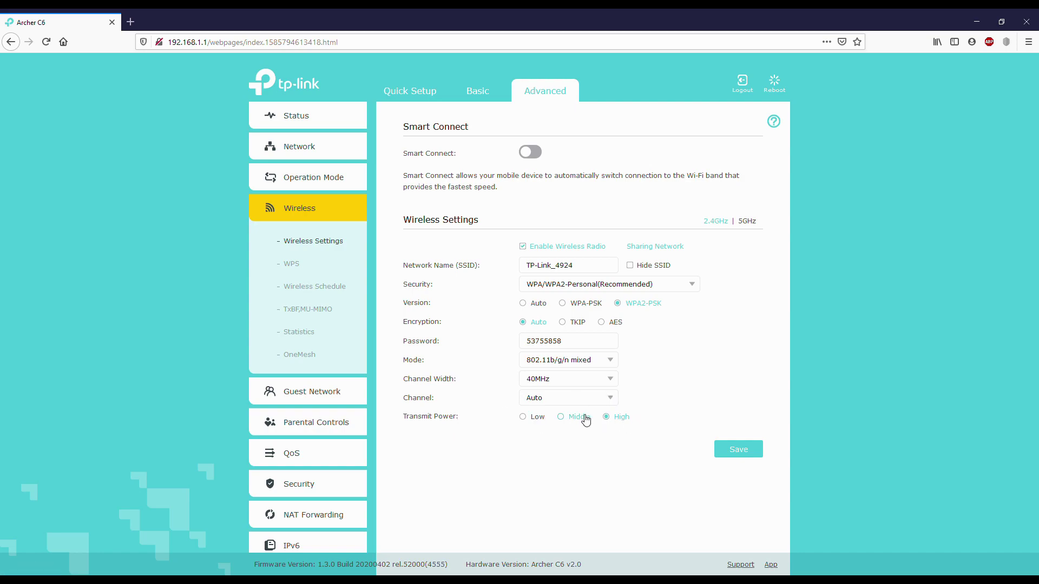
Set the 5GHz channel width to 80MHz, save, and go to TxBF,MU-MIMO
click(746, 224)
click(613, 381)
click(549, 451)
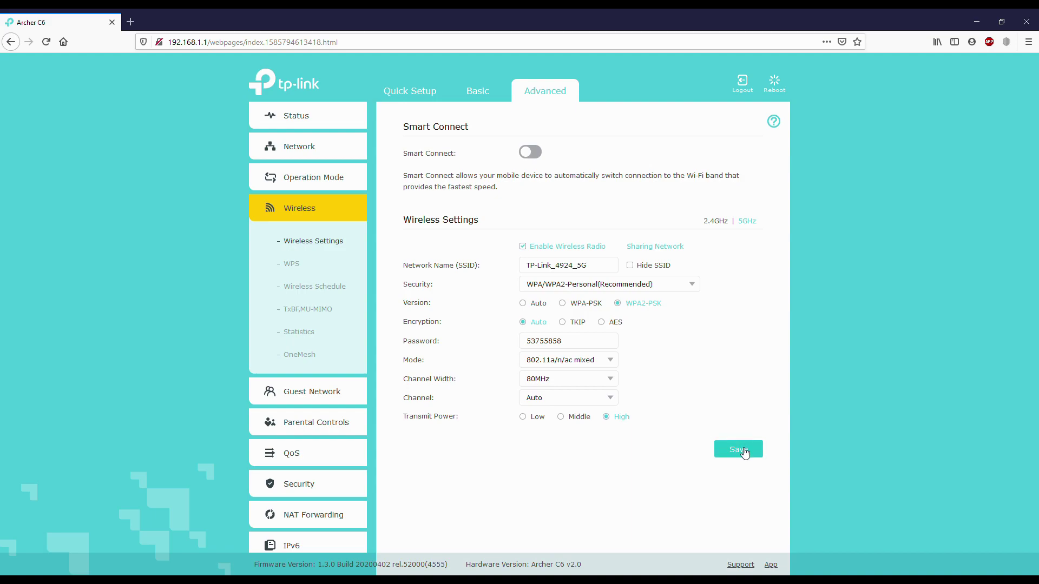
click(727, 452)
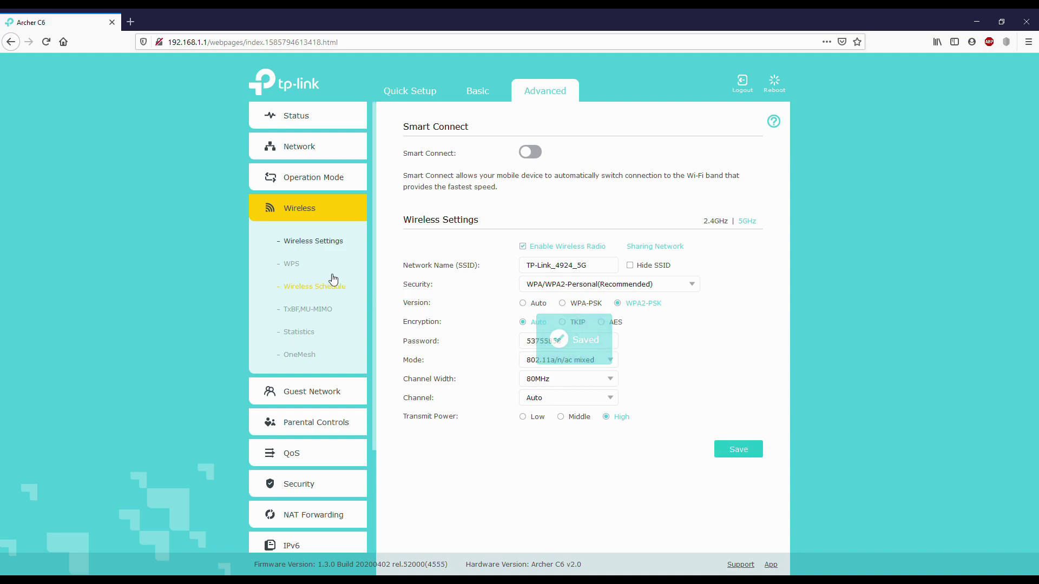
click(297, 309)
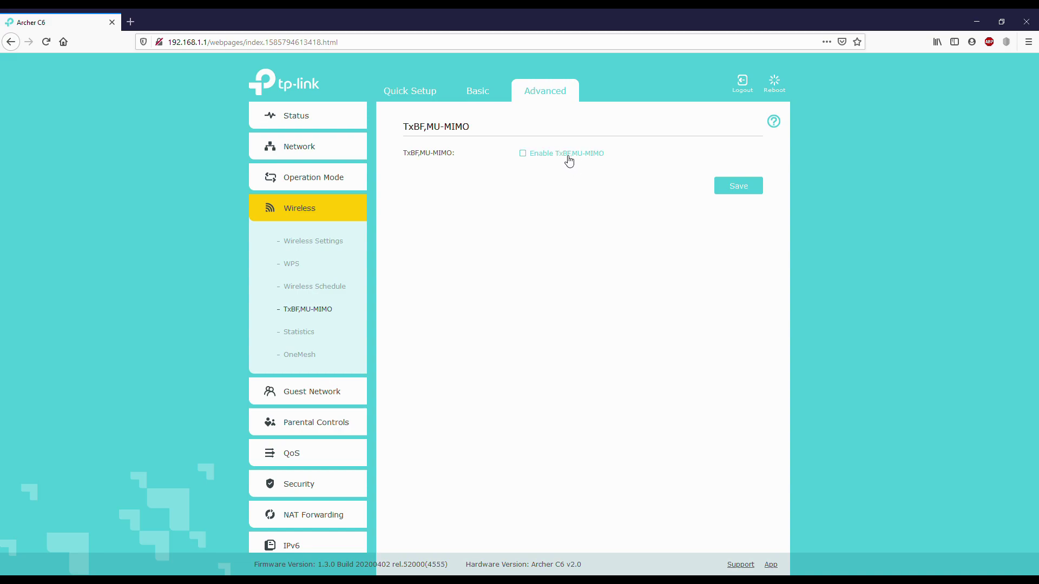
Check Enable TxBF,MU-MIMO, then view the Guest Network page
click(522, 154)
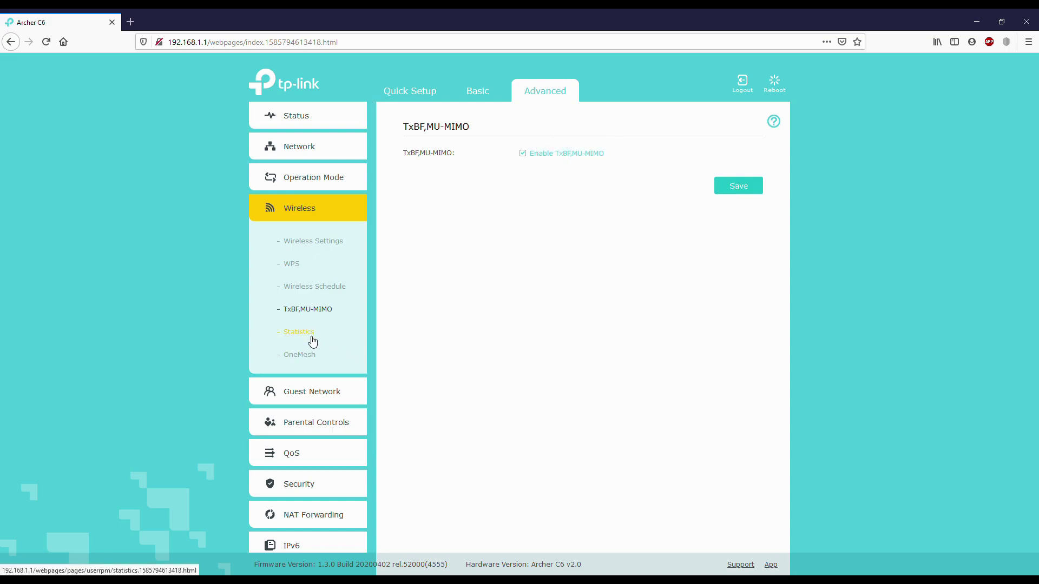
click(299, 395)
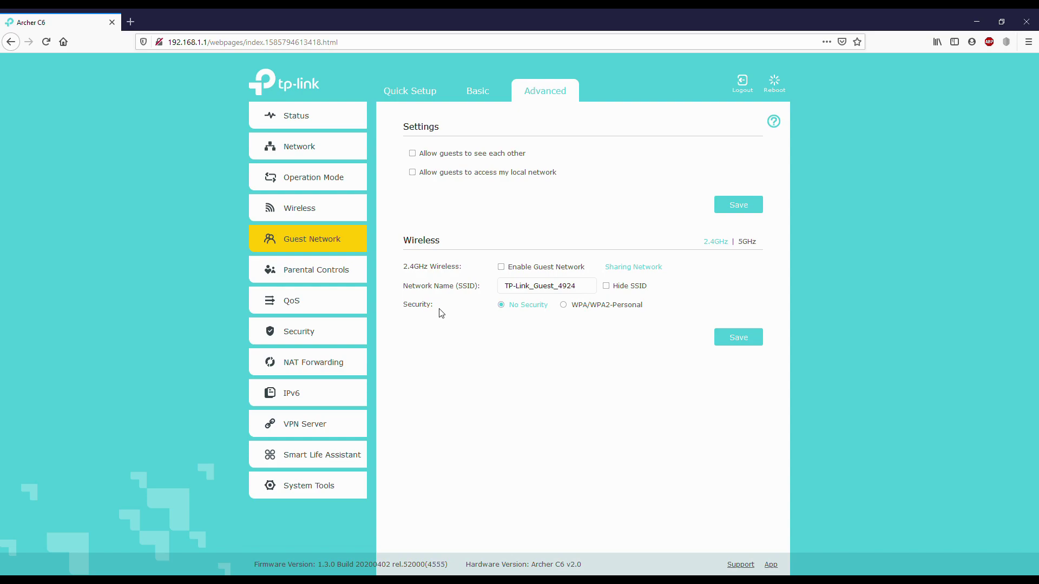
View the 5GHz guest network, start and cancel a Parental Controls profile, then open QoS
click(755, 243)
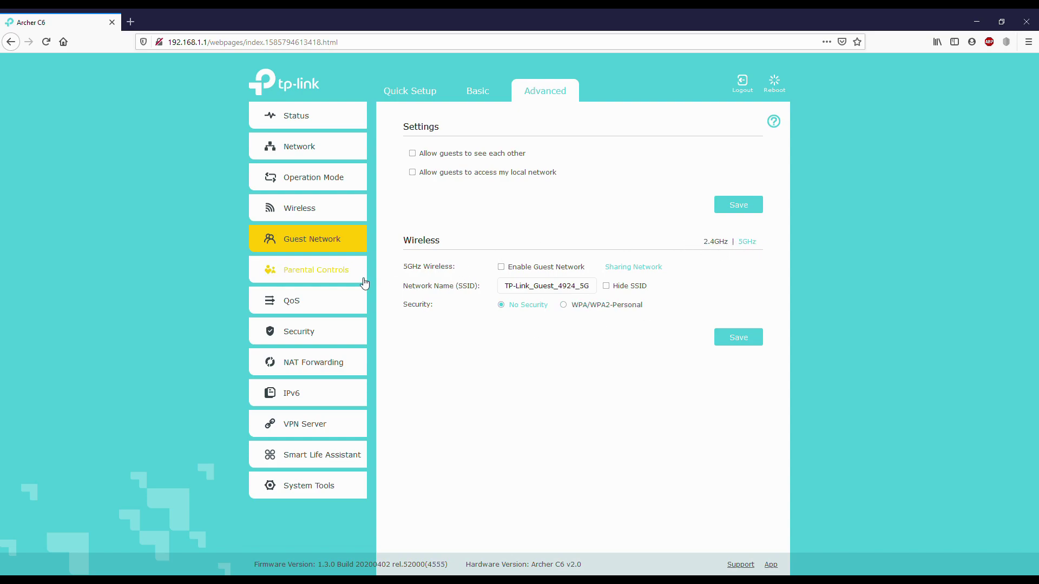
click(335, 272)
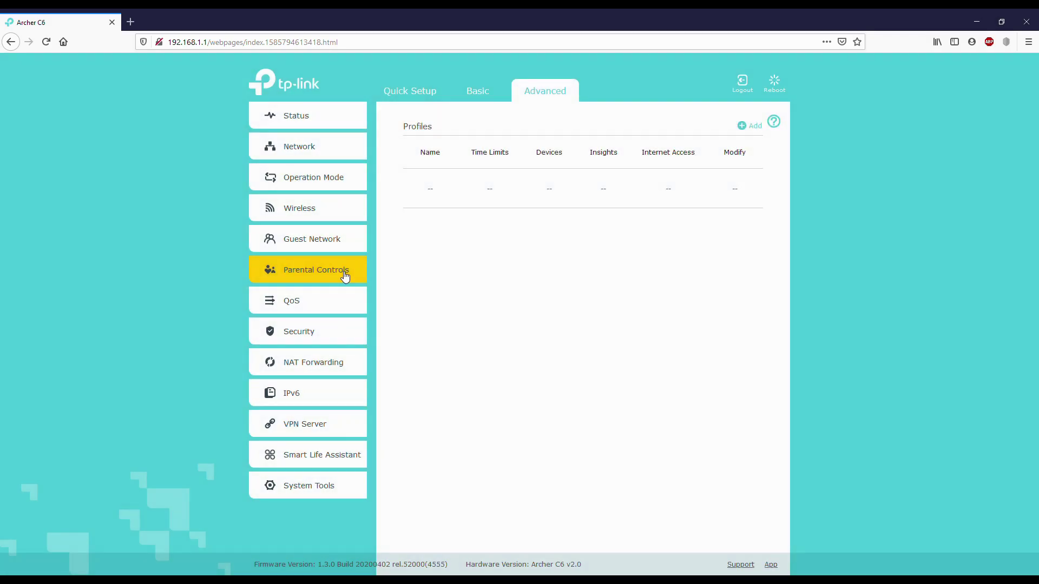
click(755, 128)
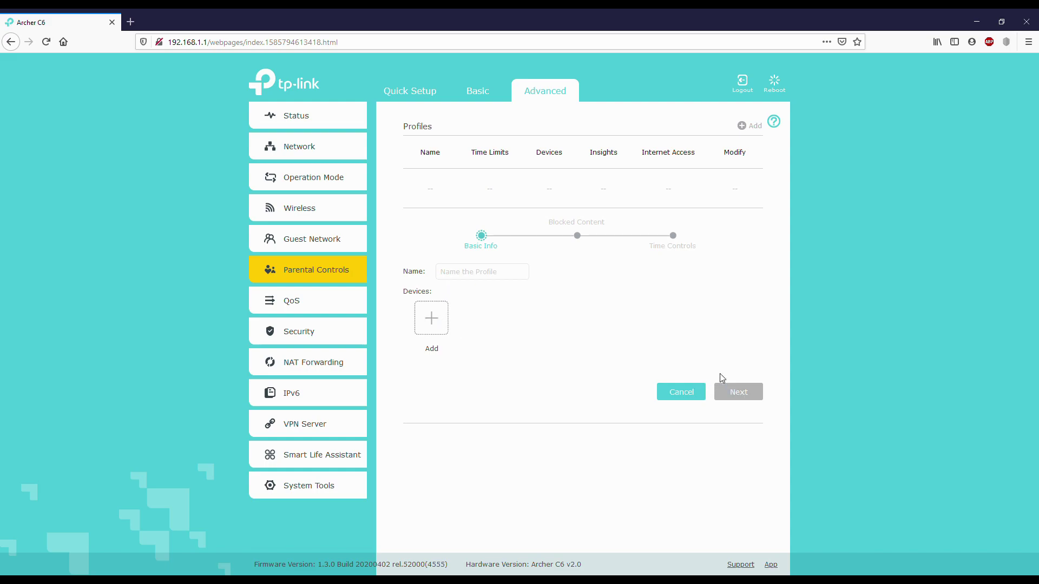
click(701, 393)
click(307, 302)
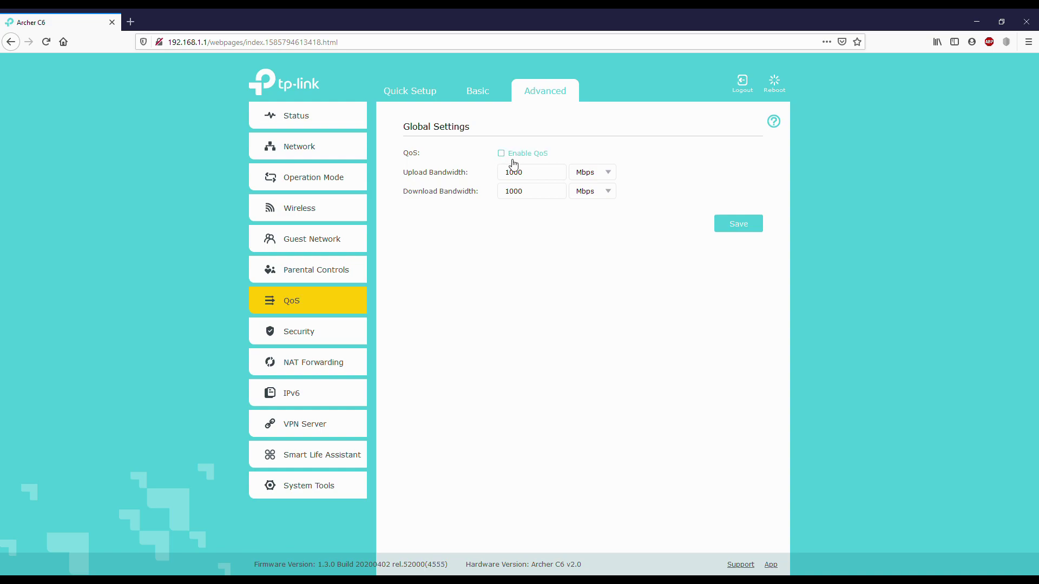
Review the Security firewall and DoS protection settings, then the NAT Forwarding options
click(300, 334)
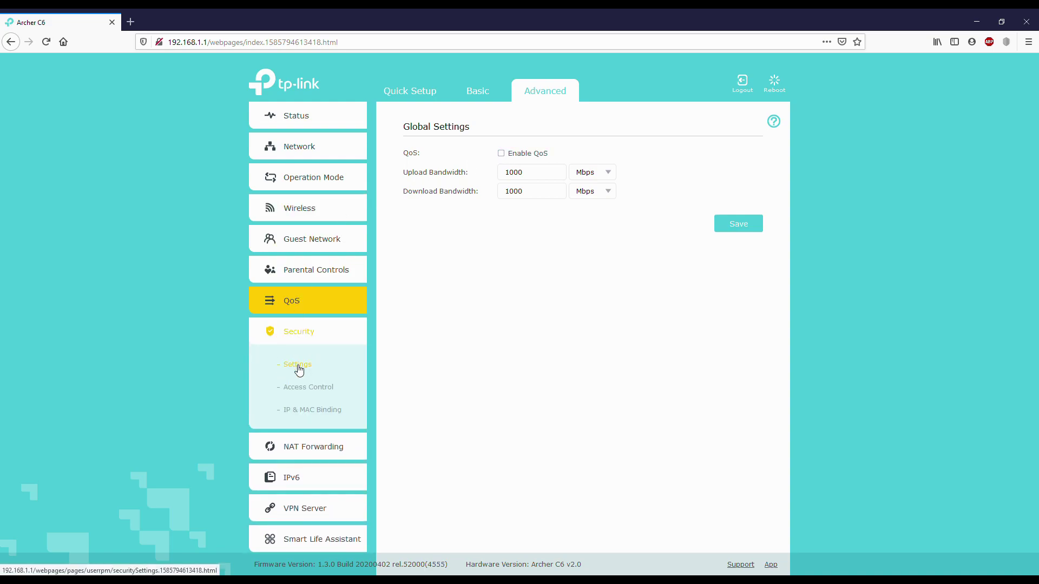
click(295, 364)
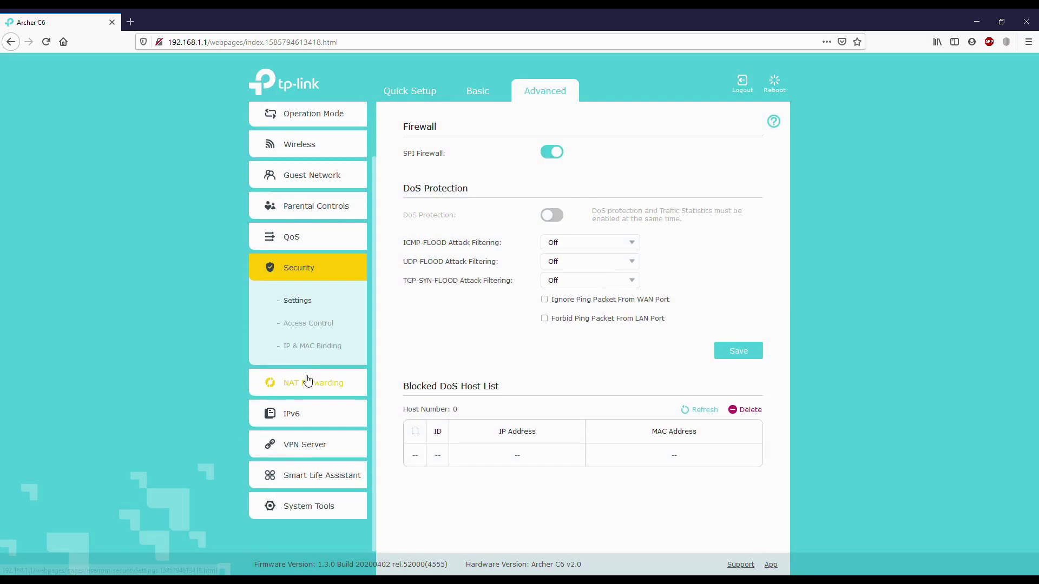
click(308, 379)
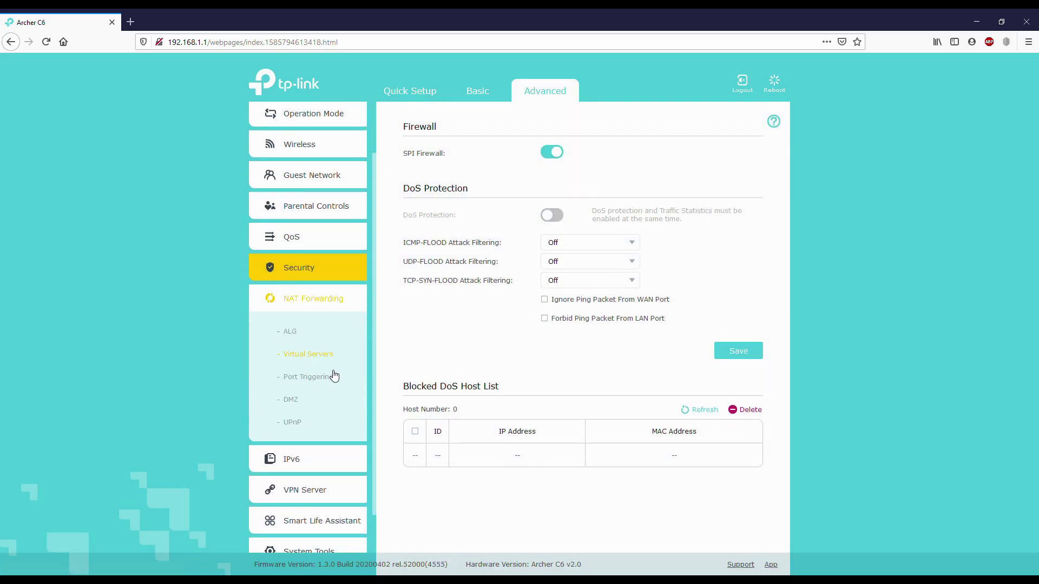
Switch IPv6 on and back off, leaving it disabled, then show the Alexa router skill page
click(358, 413)
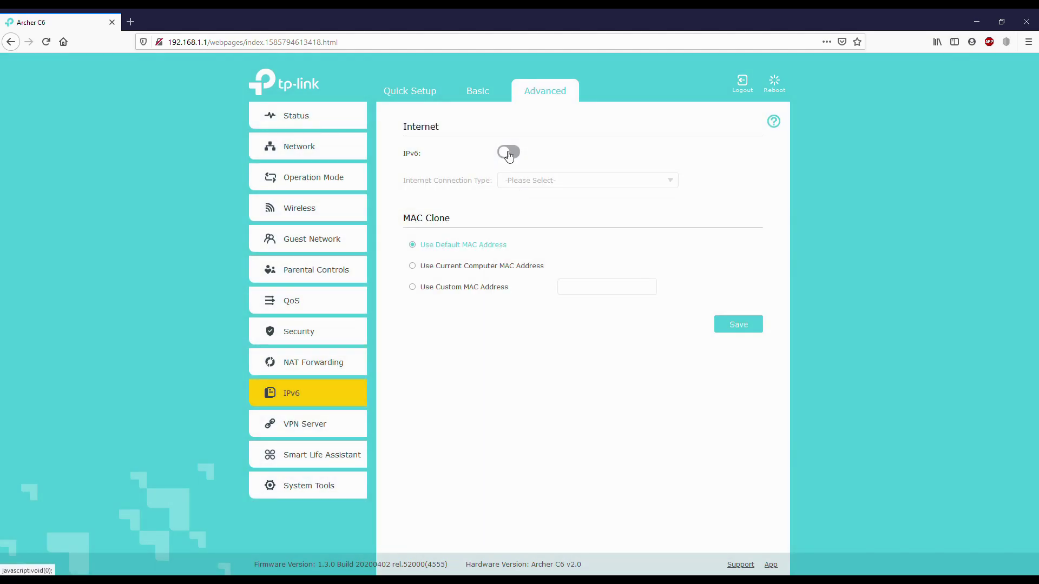
click(505, 156)
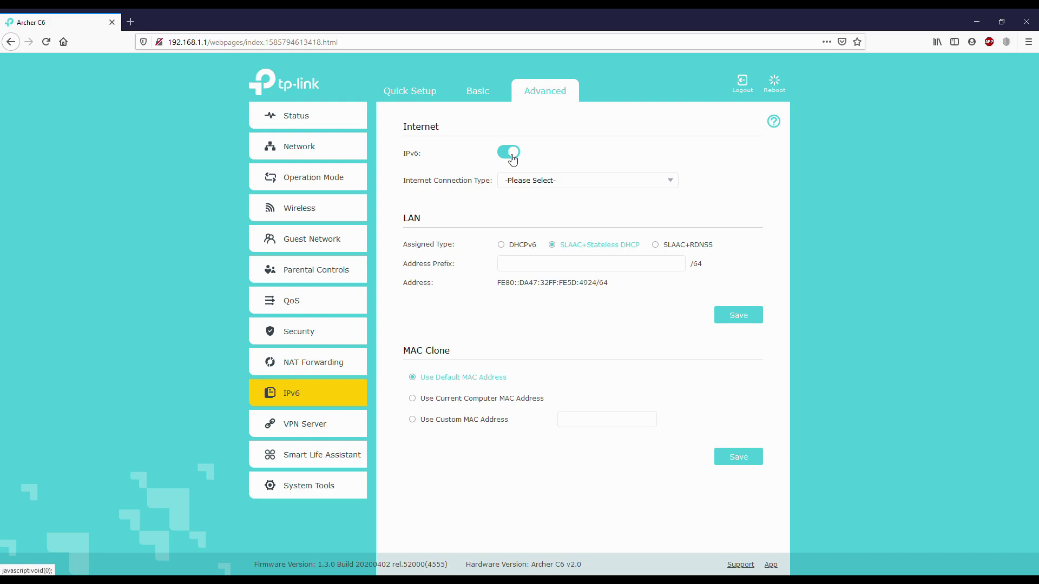
click(511, 156)
click(309, 455)
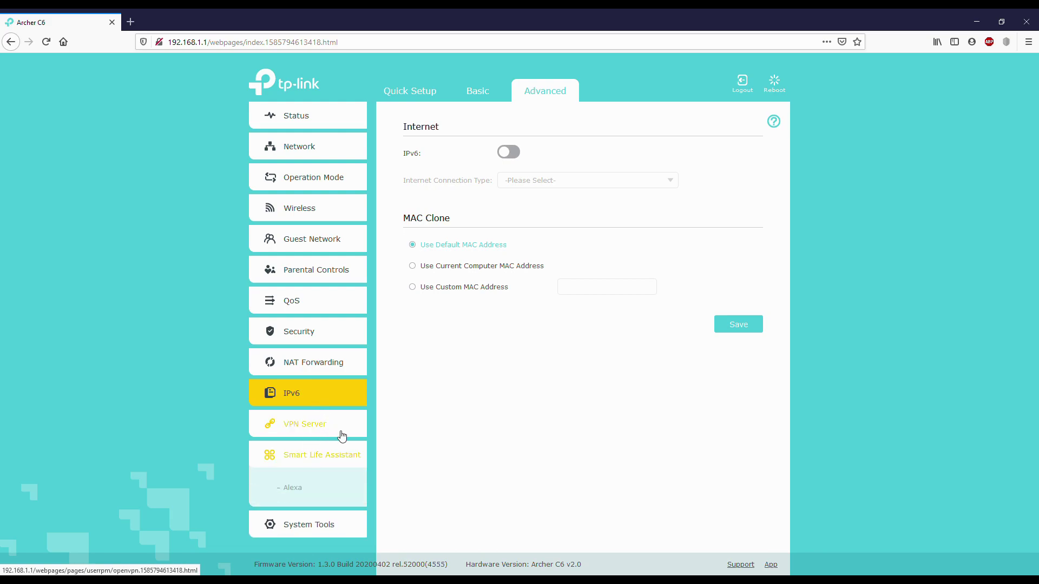
click(300, 494)
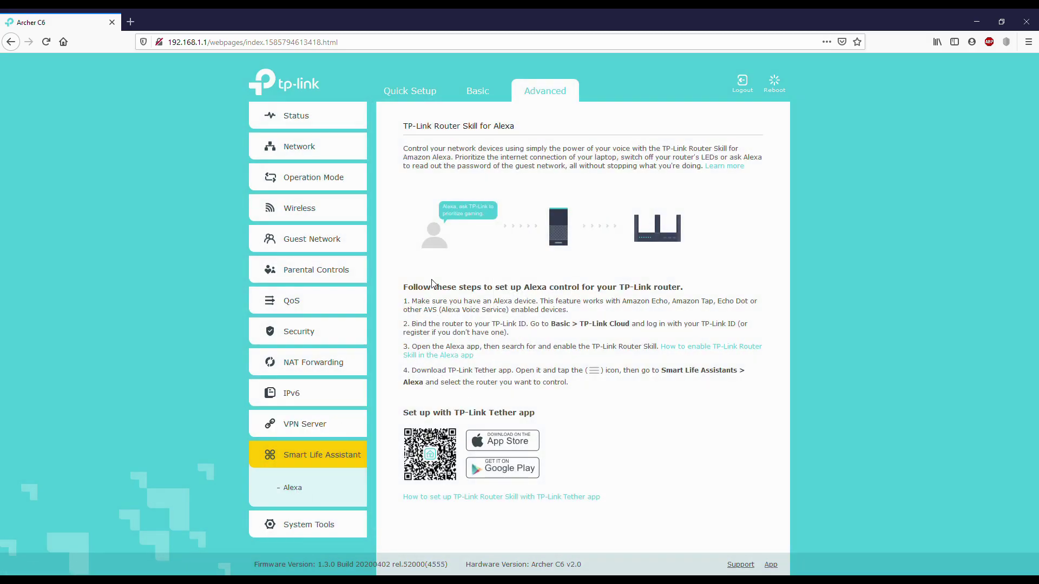
Look at System Tools time settings, then leave LED Night Mode disabled in LED Control
click(278, 527)
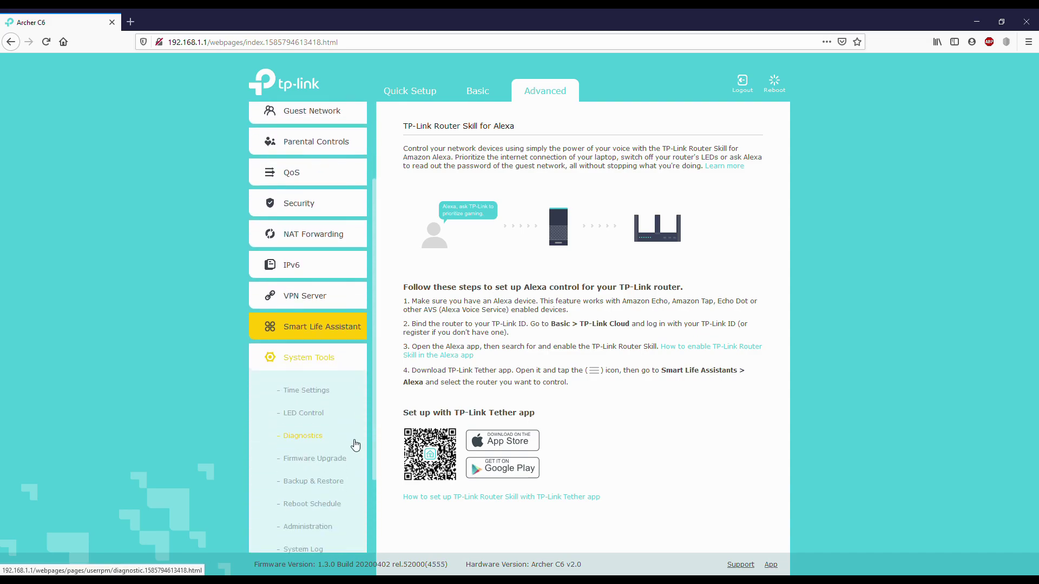
click(297, 296)
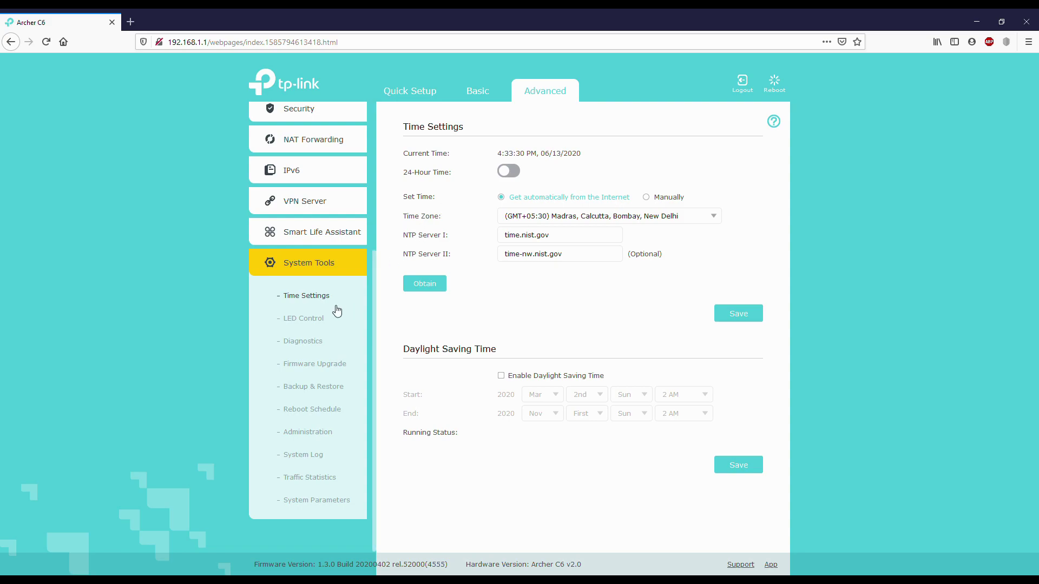
click(317, 320)
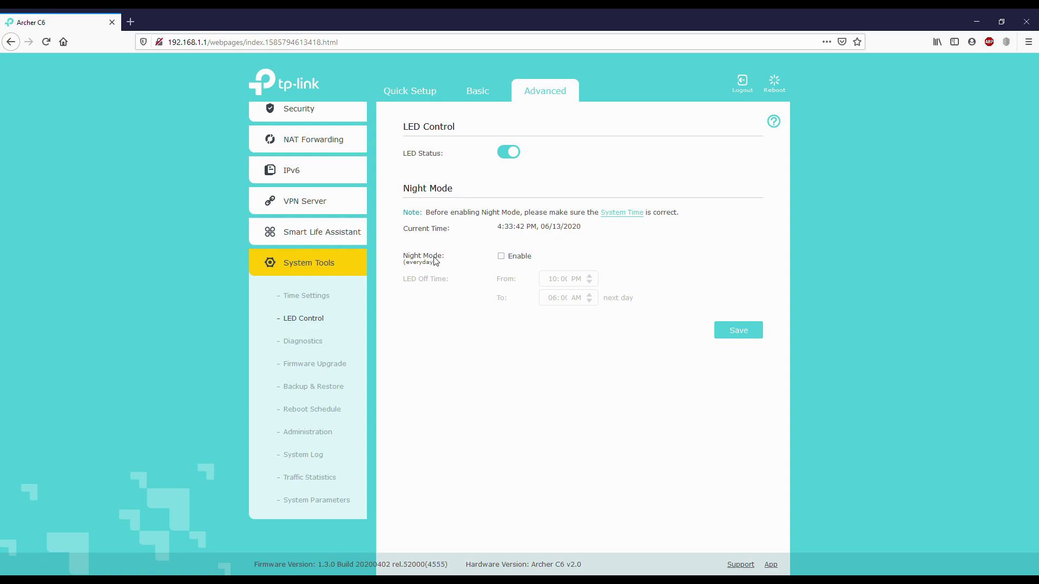
click(512, 256)
click(501, 257)
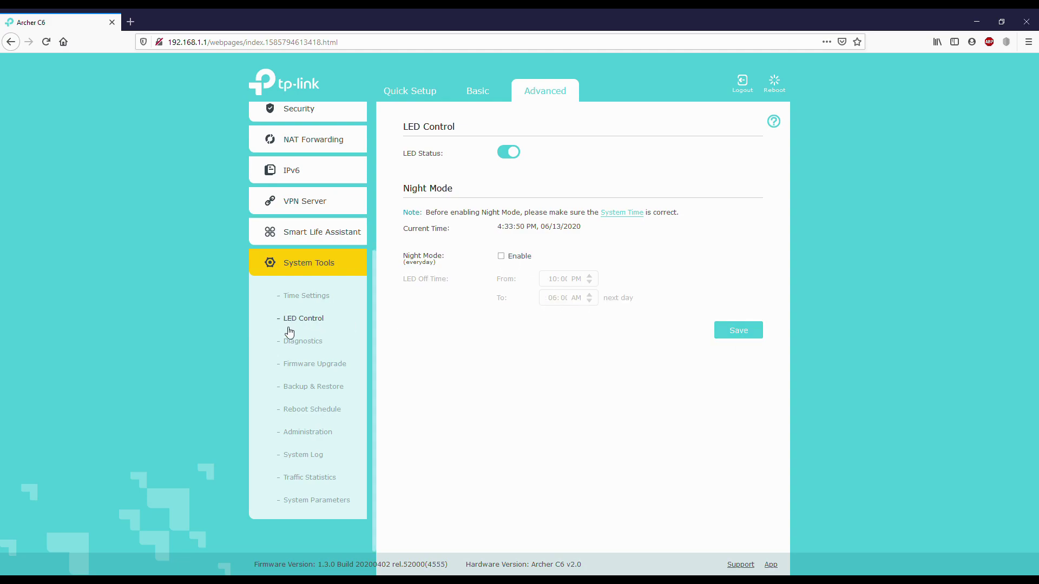
Check Diagnostics, confirm the firmware is current via Check for upgrade, then view Backup & Restore
click(304, 342)
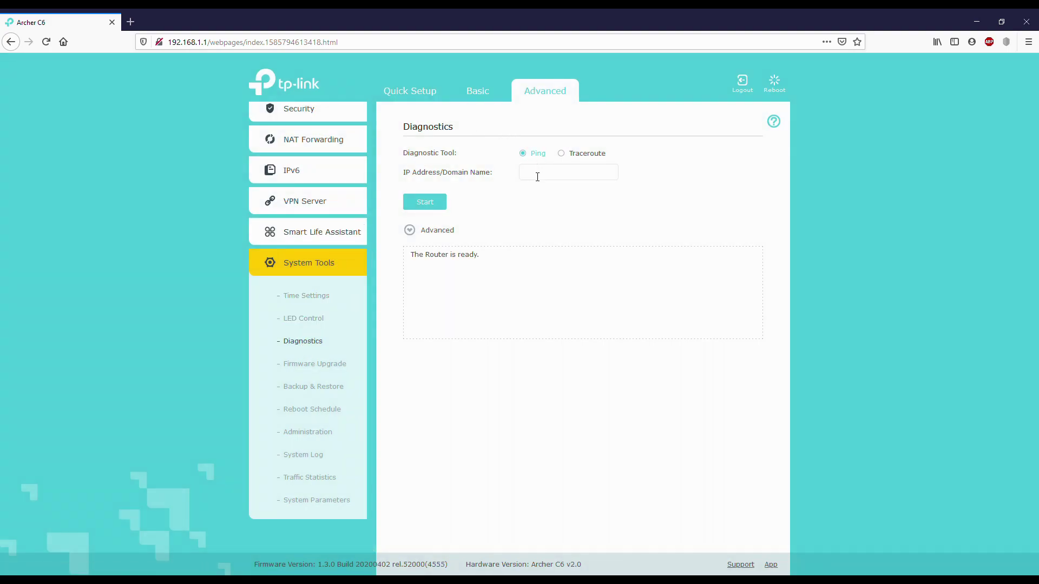
click(309, 365)
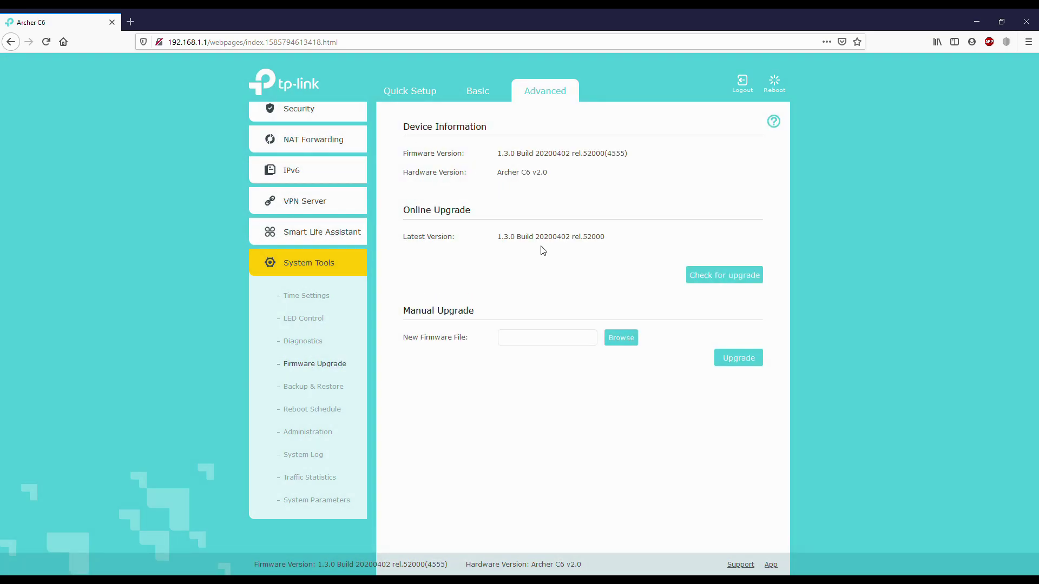
click(709, 284)
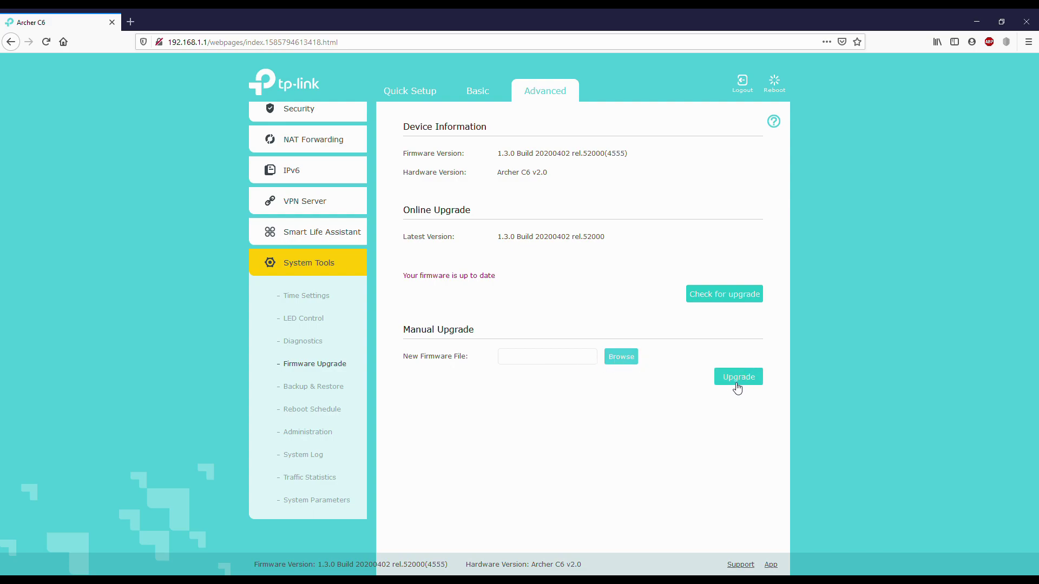
click(301, 389)
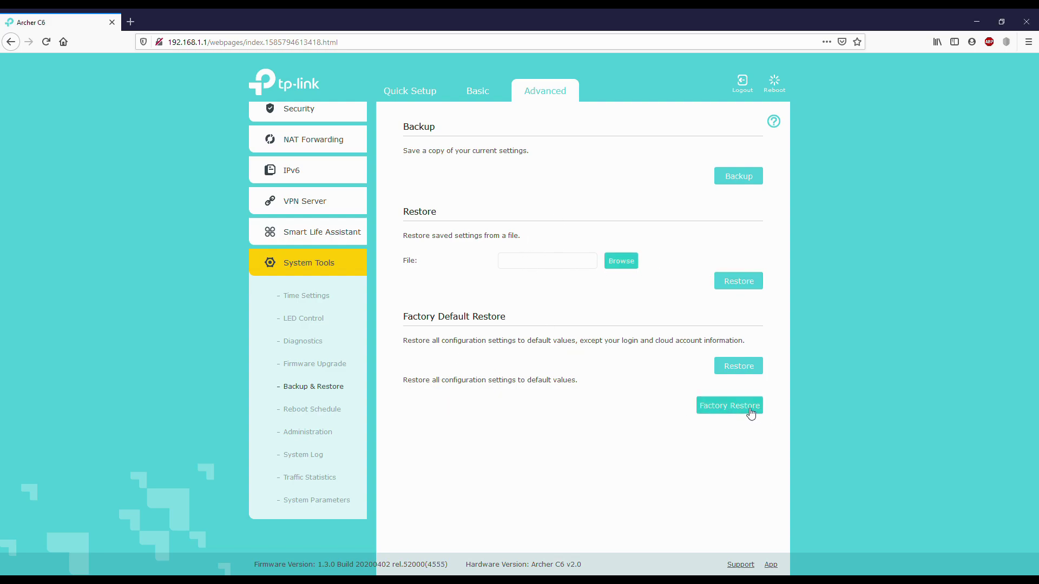
Leave the Reboot Schedule disabled after briefly enabling it
click(306, 411)
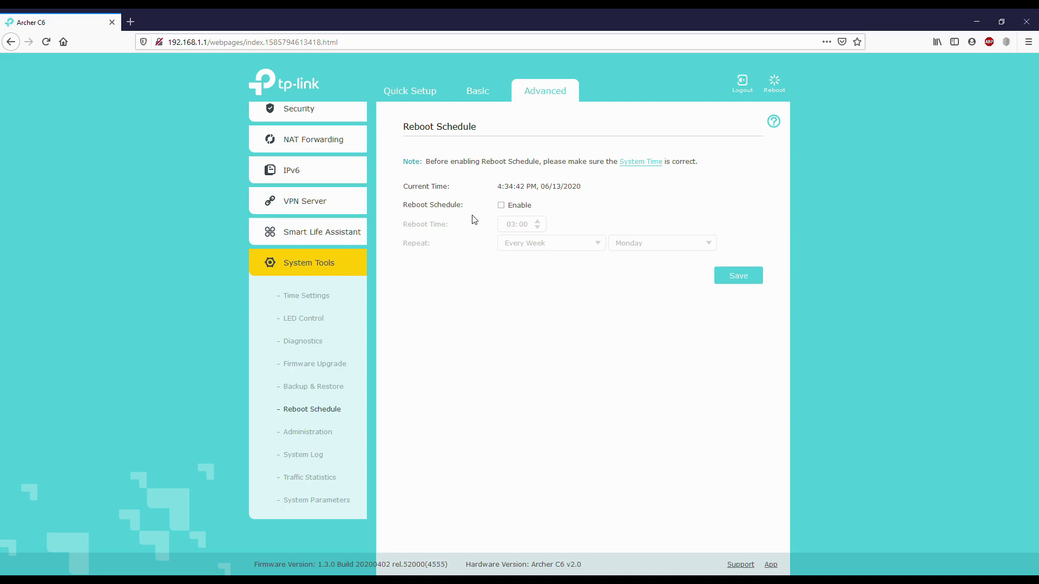
click(501, 206)
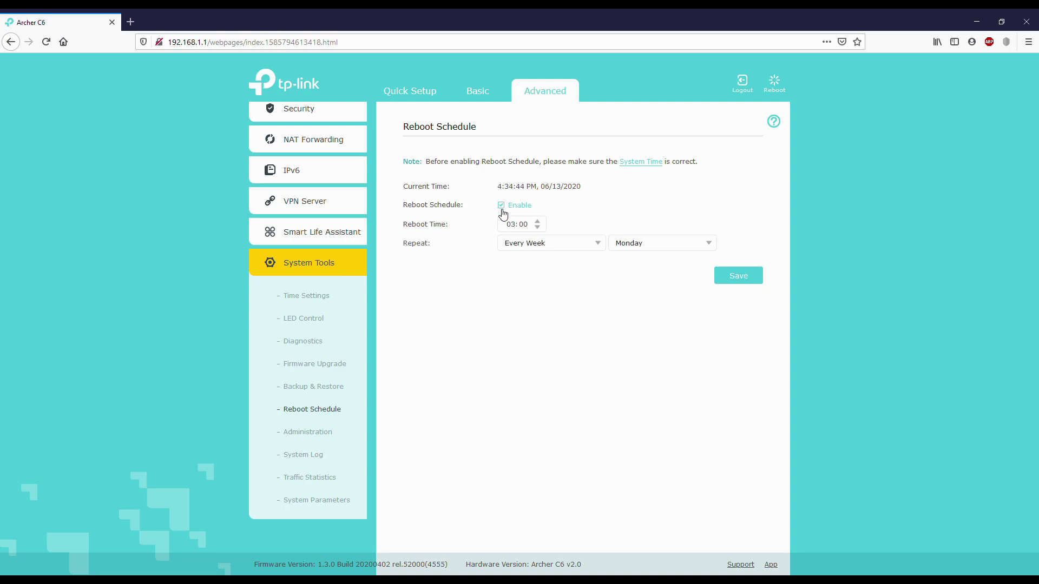
click(501, 206)
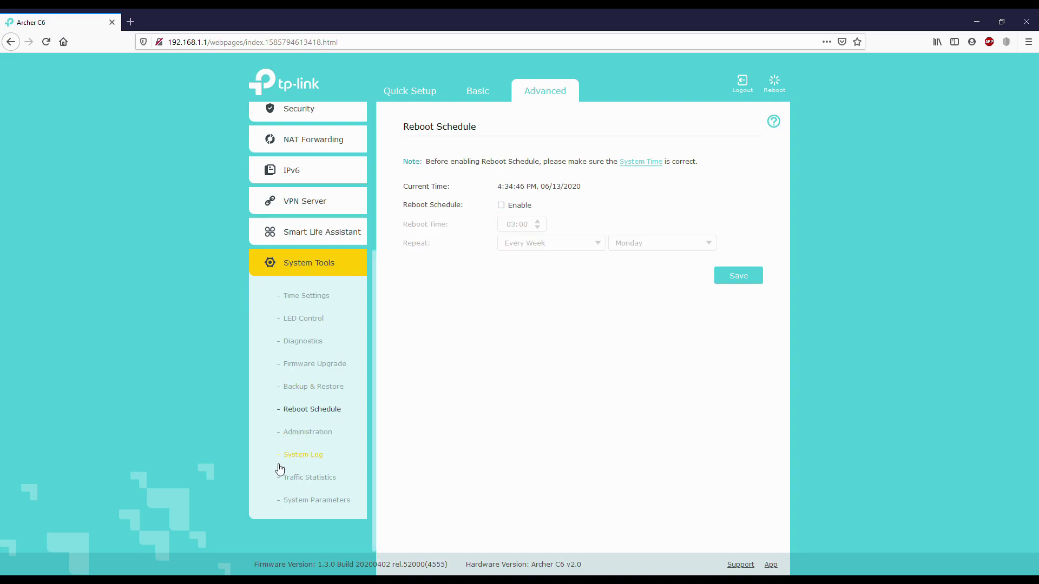
Browse the Administration page and the System Log, then show the System Parameters page
click(306, 432)
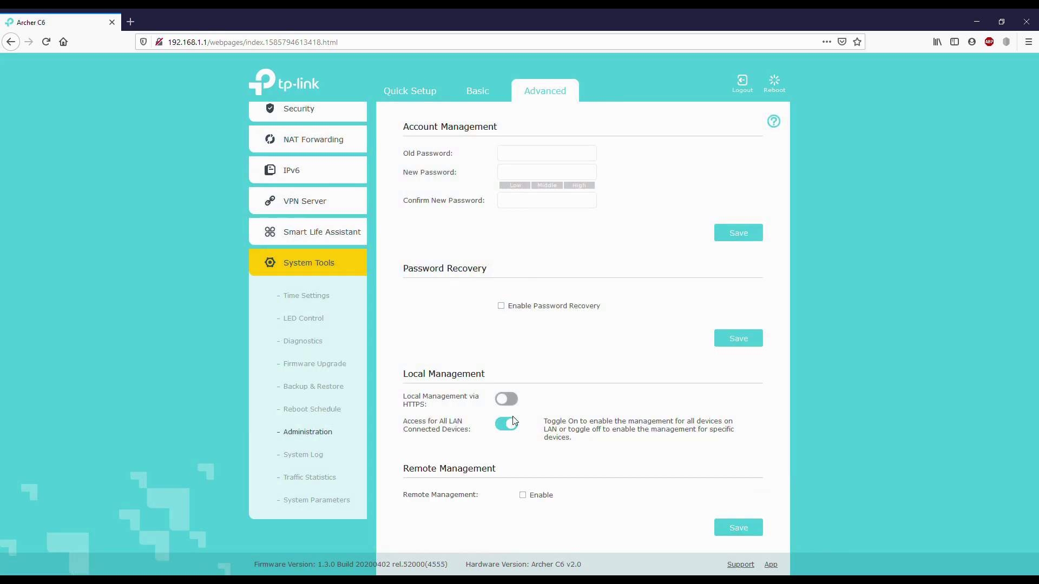
click(313, 457)
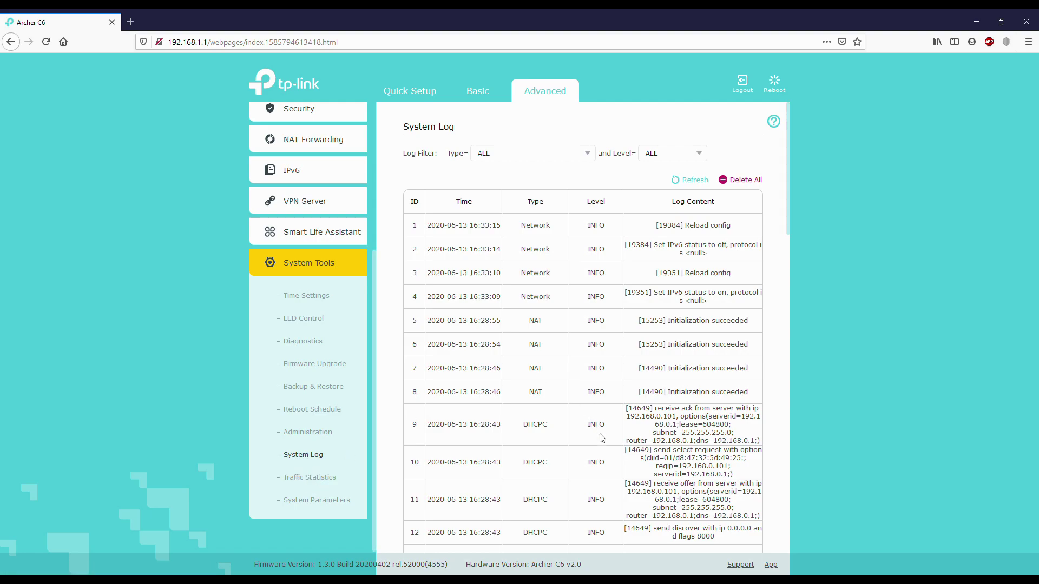
scroll(601, 437, down, 8)
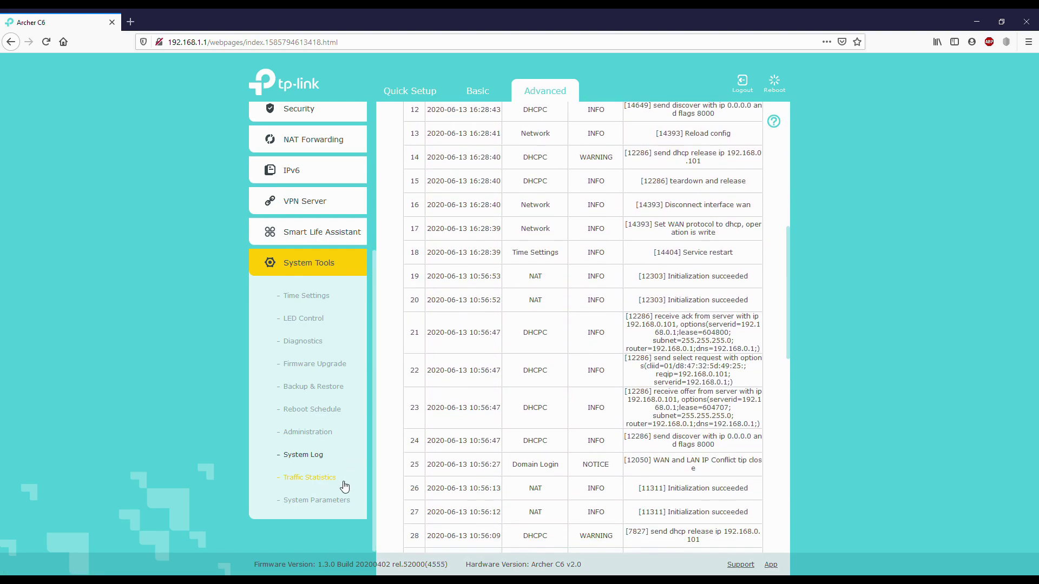
click(338, 501)
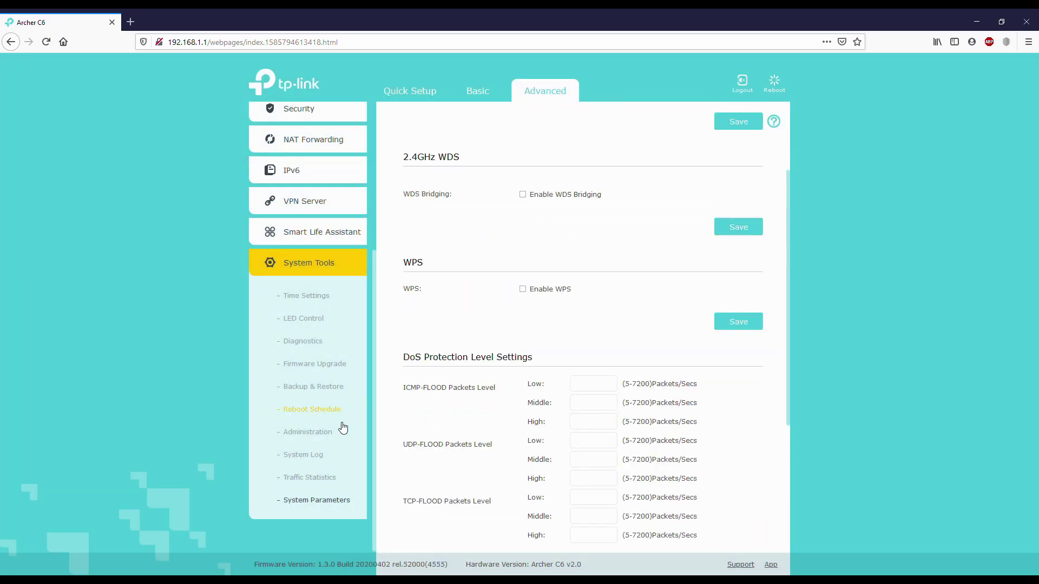
scroll(339, 448, up, 5)
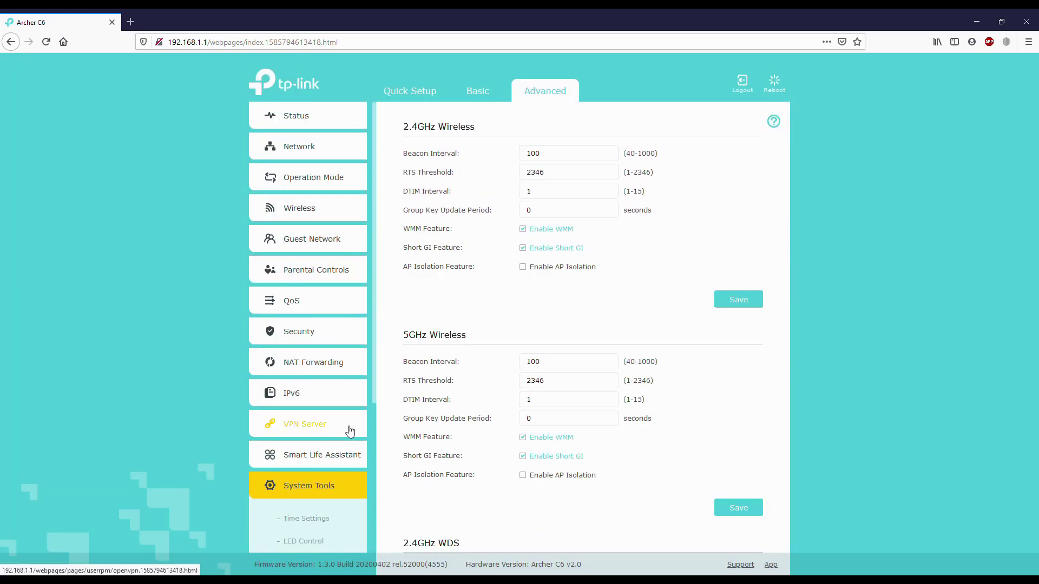
Show the Status overview with 5GHz guest network details and the Performance section
click(327, 118)
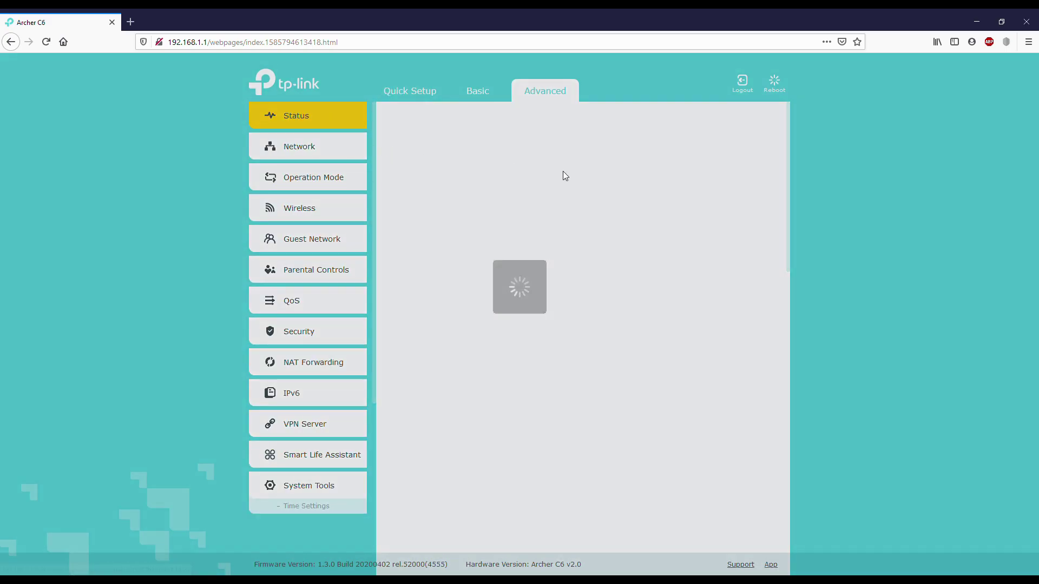
scroll(697, 360, down, 3)
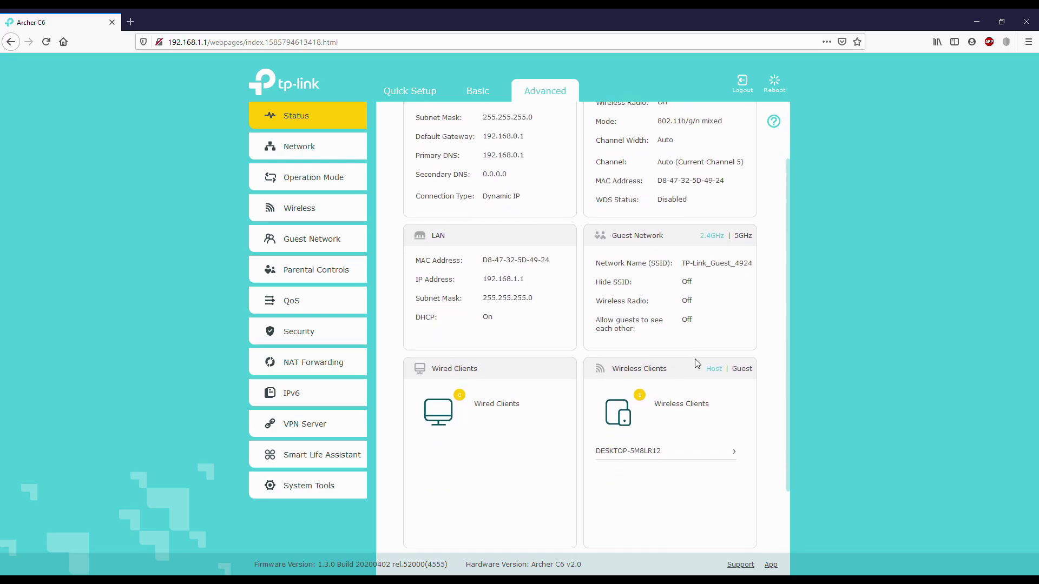
scroll(697, 362, up, 3)
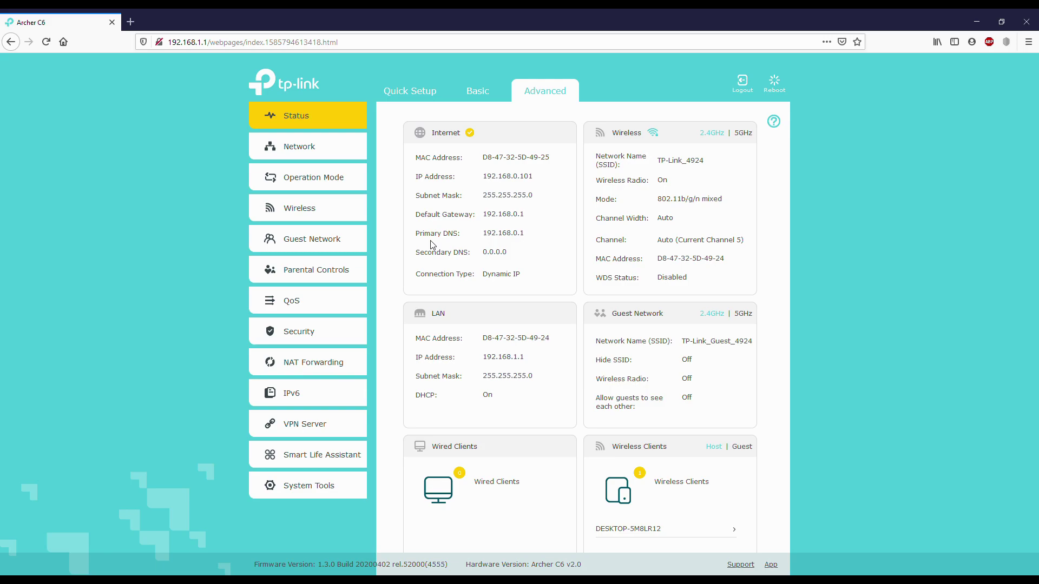
click(743, 315)
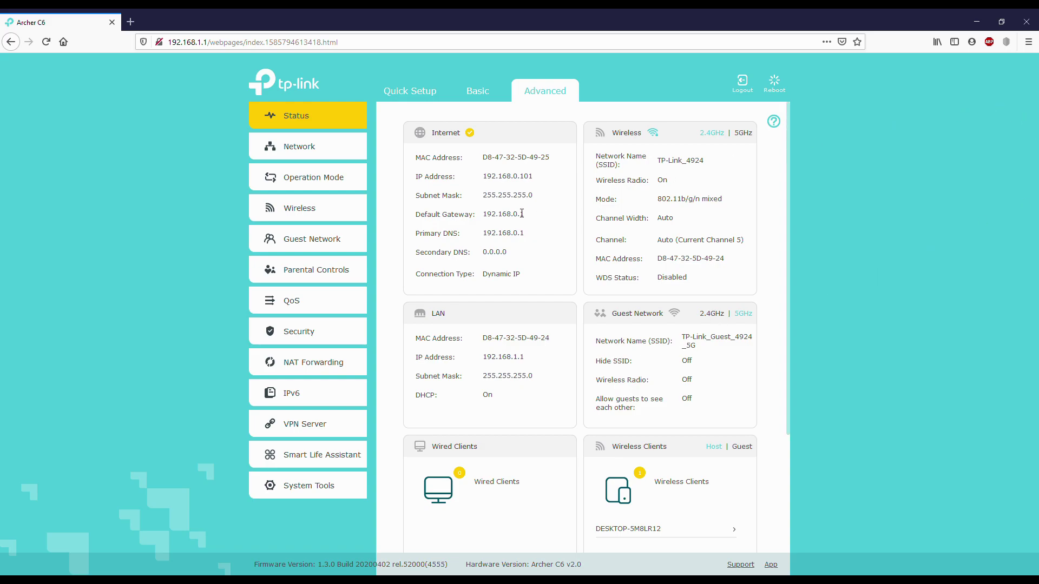
scroll(544, 302, down, 3)
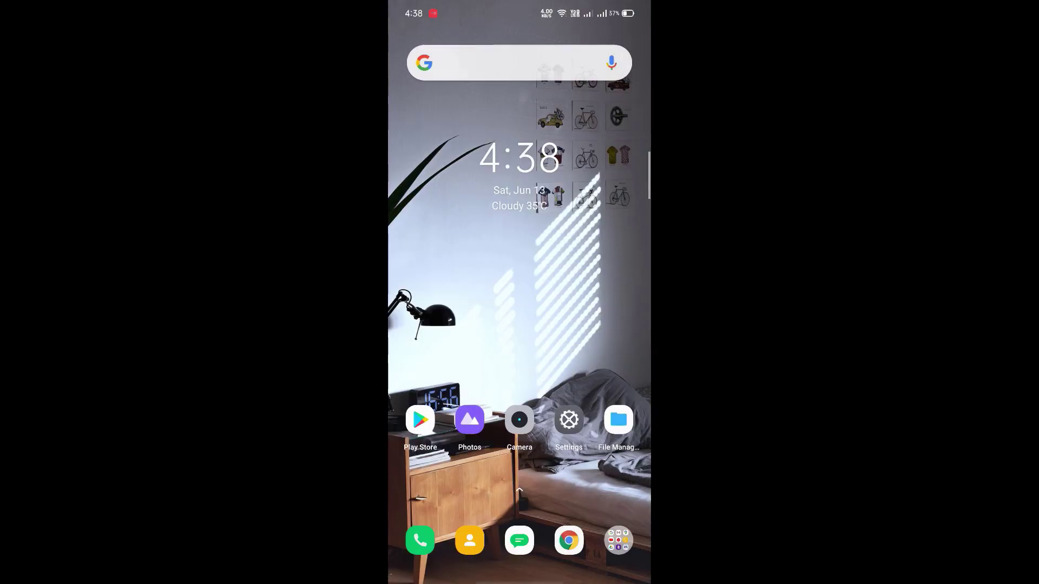
From the phone's quick settings, go to the Play Store and launch the installed TP-Link Tether app
drag(519, 8, 519, 260)
mouse_move(520, 162)
mouse_down()
mouse_move(519, 460)
mouse_move(519, 163)
mouse_up()
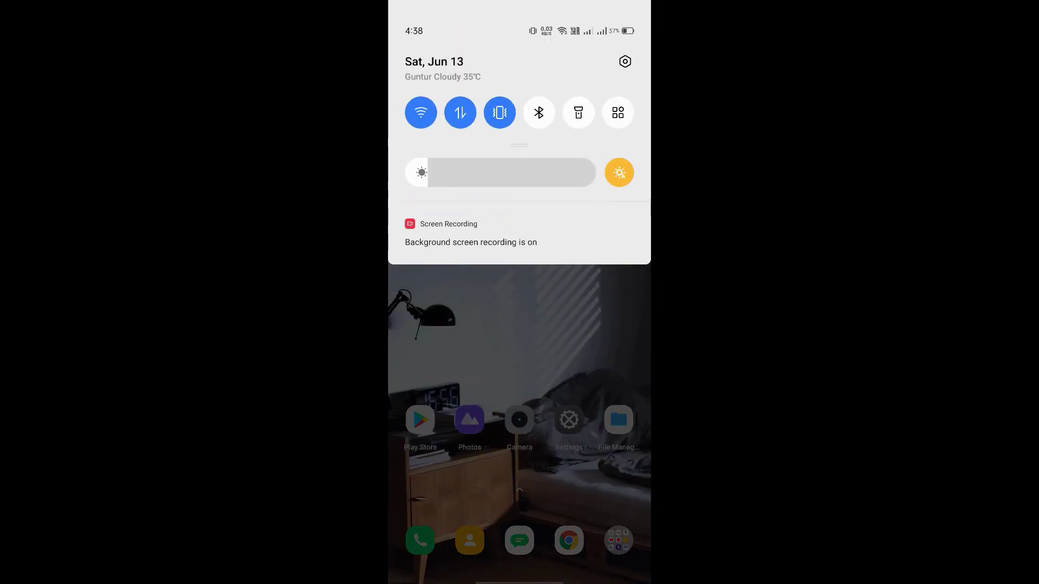
click(431, 445)
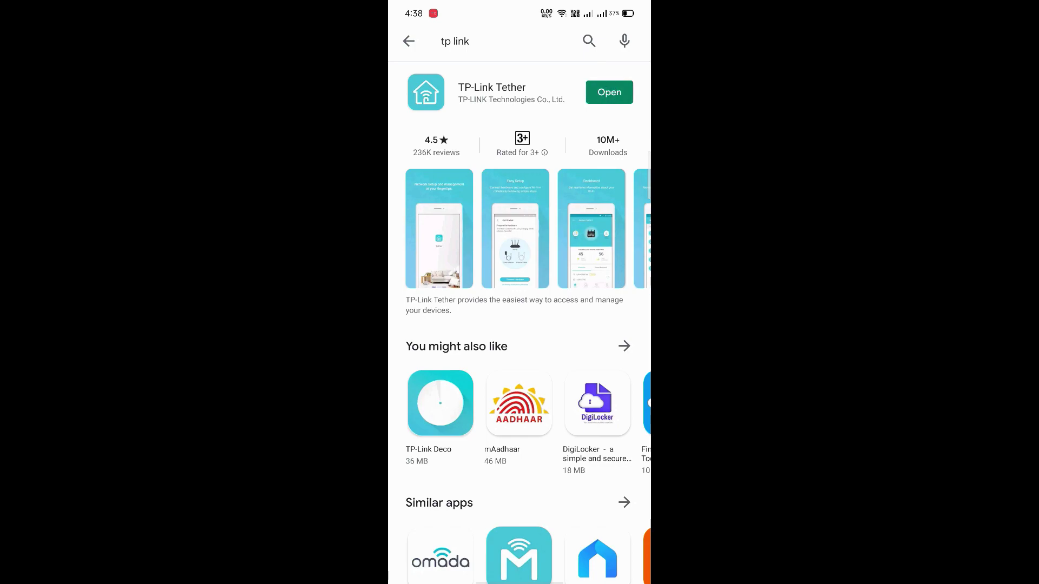
click(609, 92)
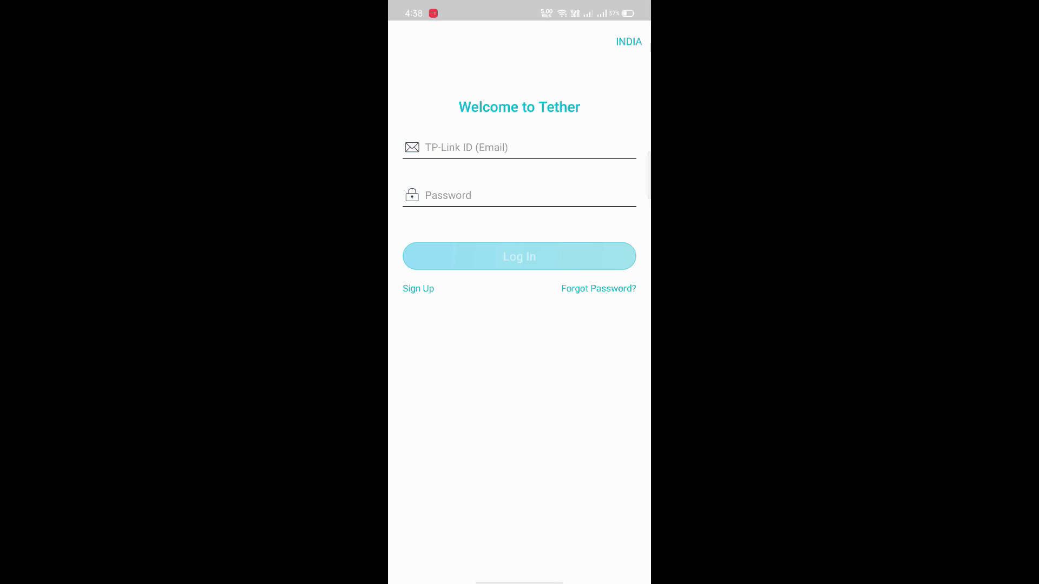
Agree to the privacy terms, choose the local Archer C6, and log in with the router password
click(523, 146)
click(589, 372)
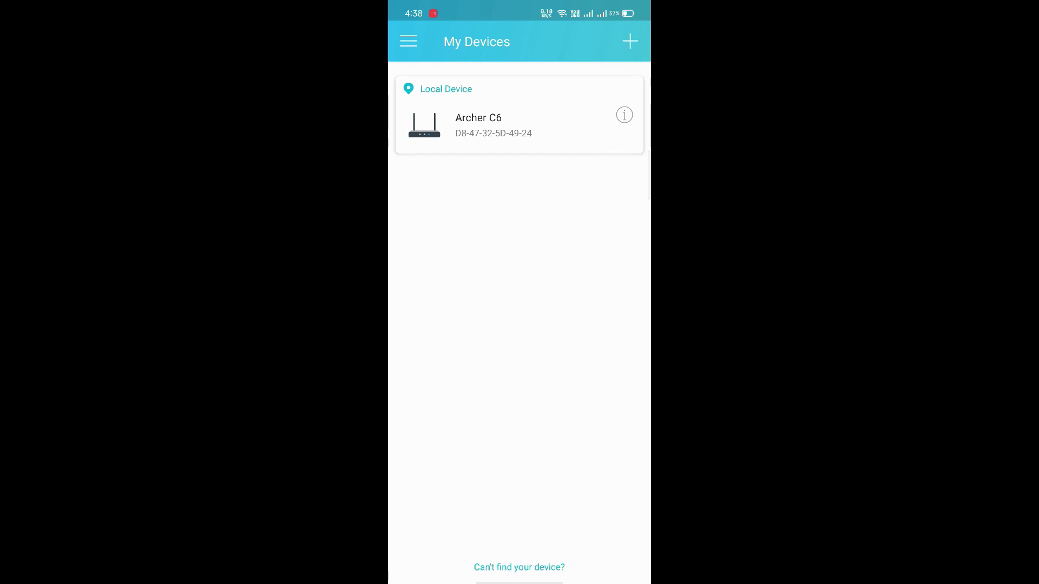
click(532, 130)
click(536, 125)
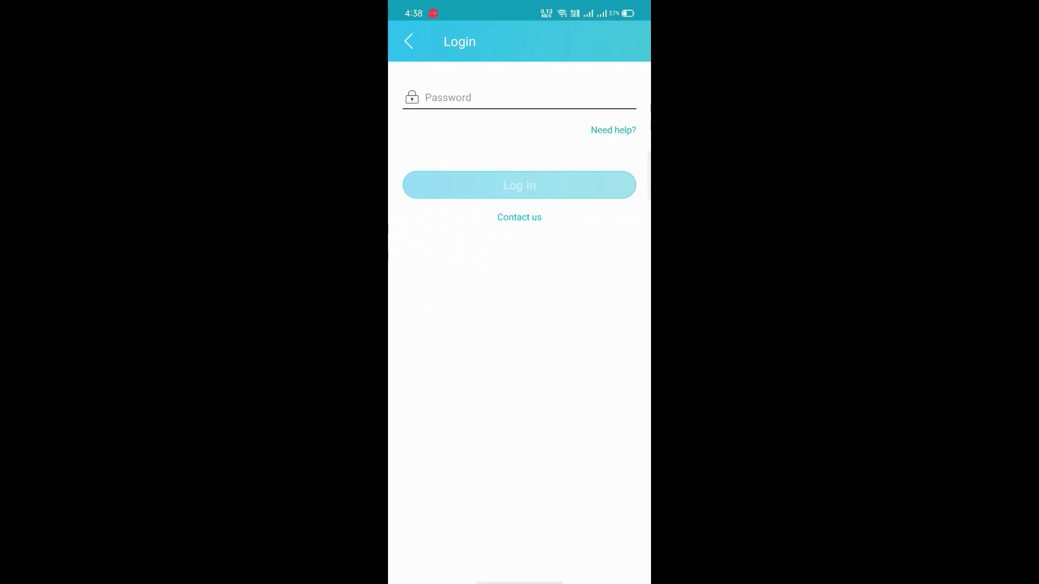
click(520, 92)
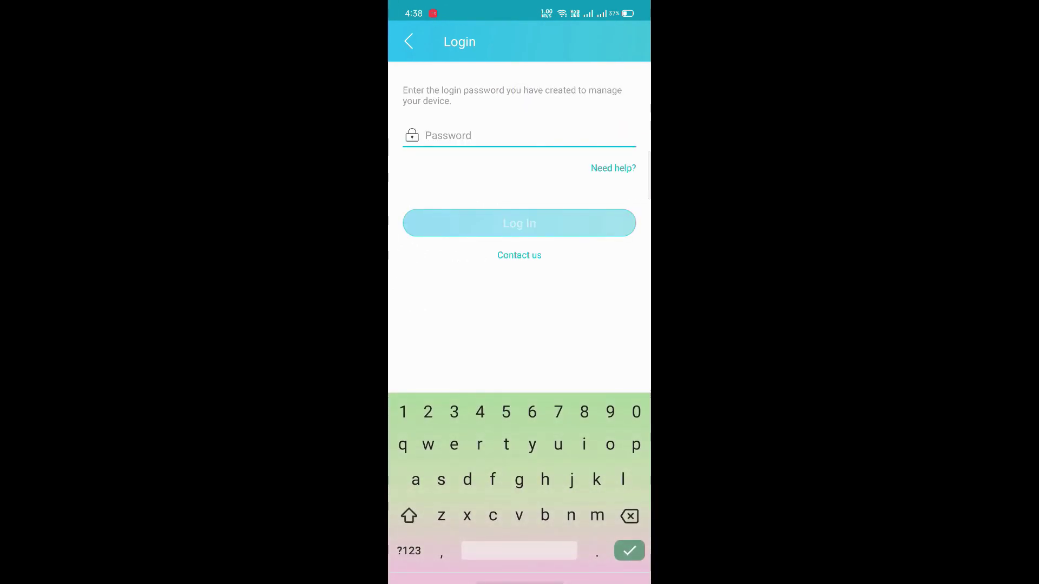
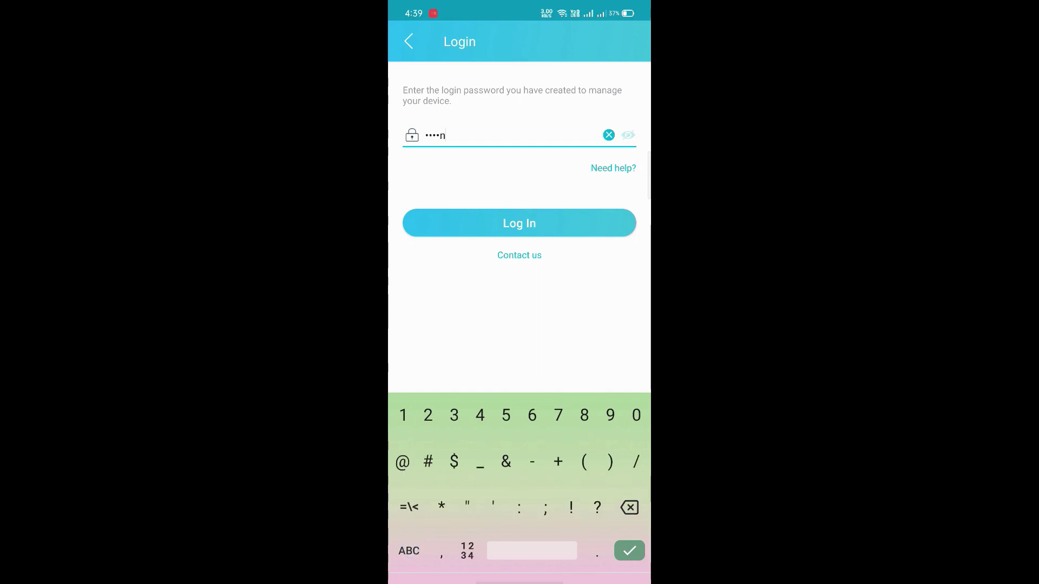
click(519, 223)
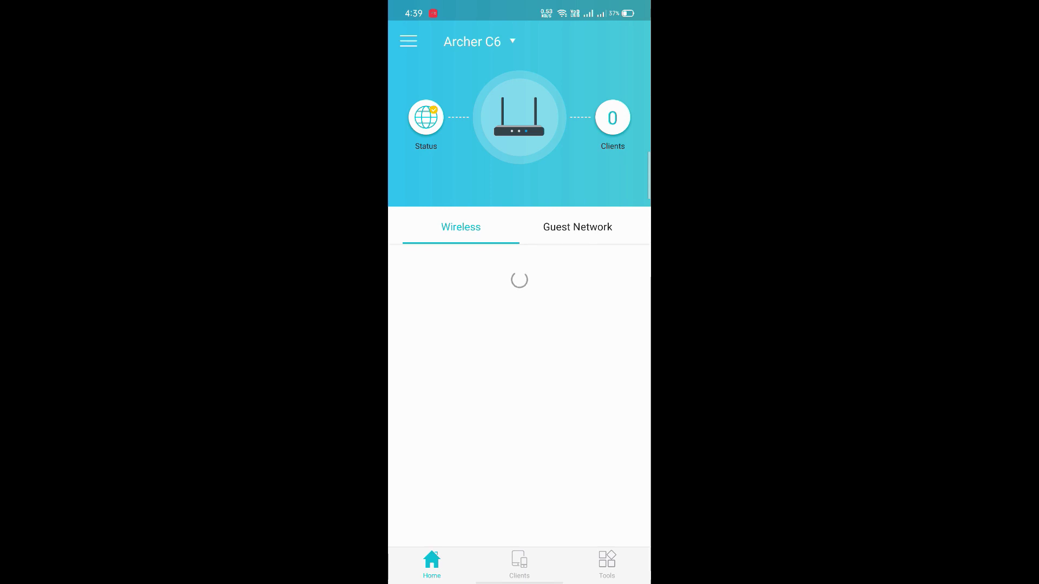
Check Guest Network, view TP-Link_4924 and TP-Link_4924_5G settings, then list connected clients
click(577, 226)
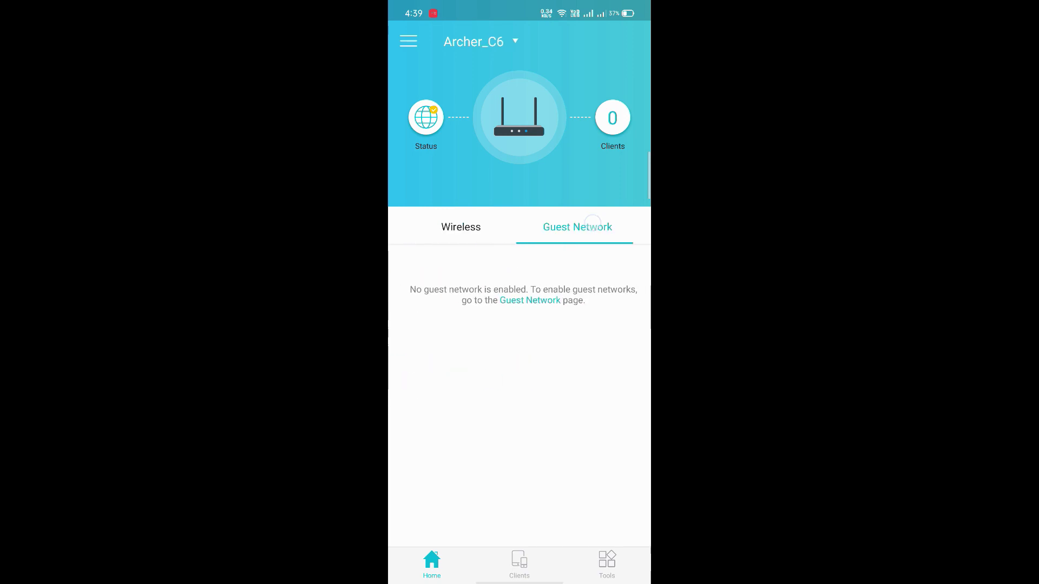
click(479, 227)
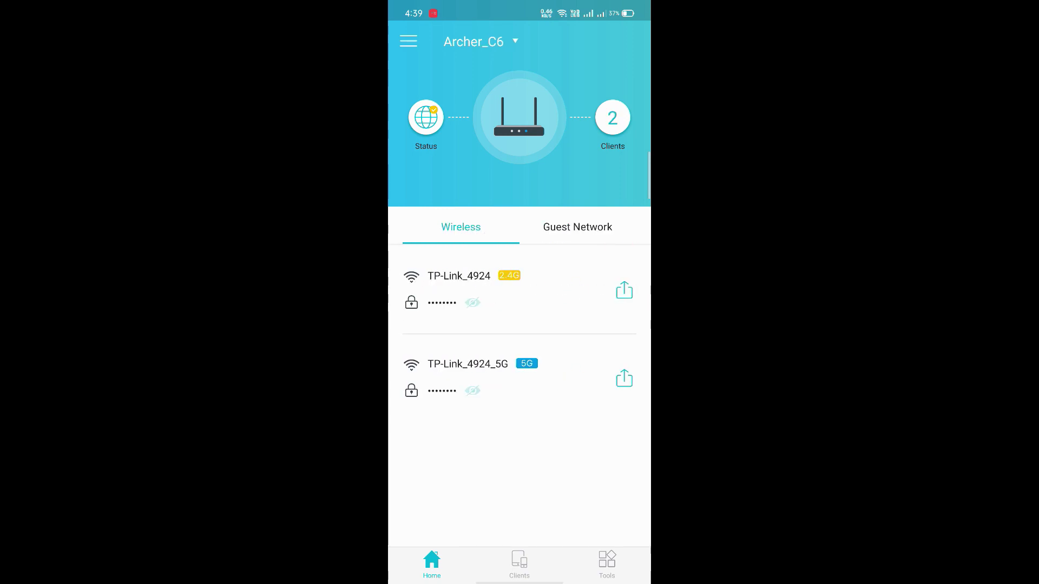
click(554, 296)
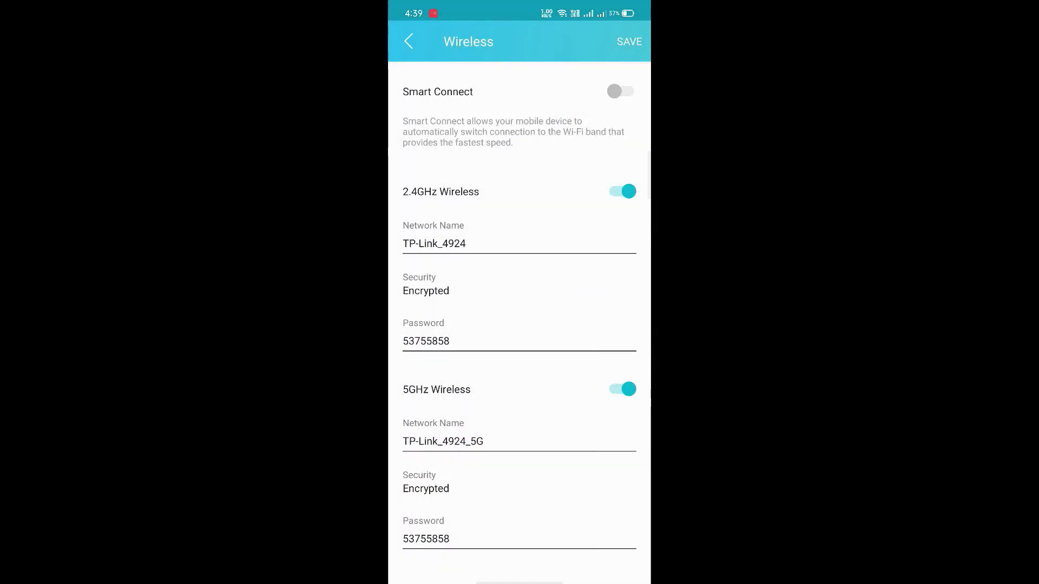
drag(648, 303, 557, 301)
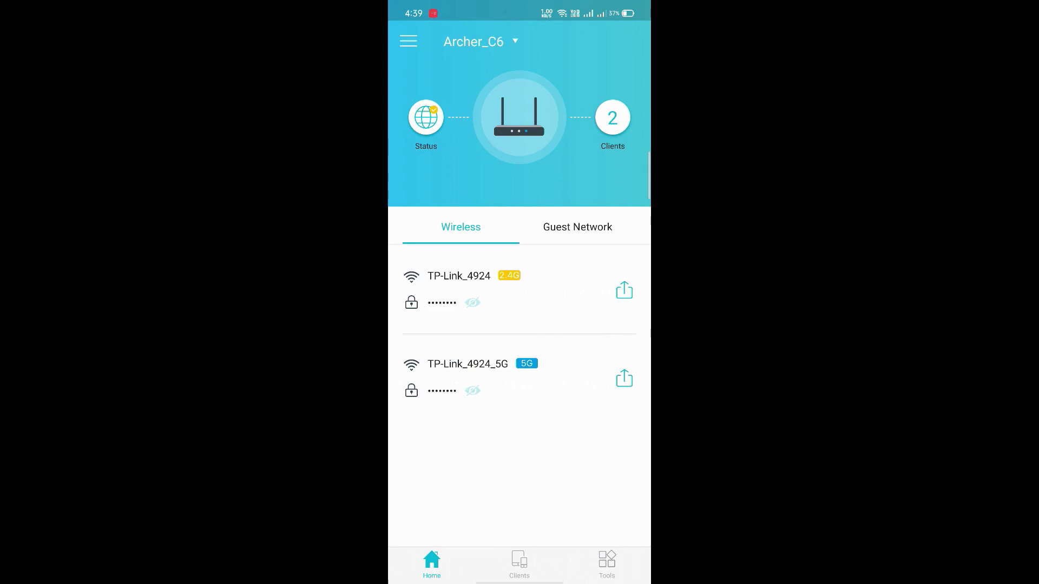
click(577, 389)
drag(648, 303, 557, 301)
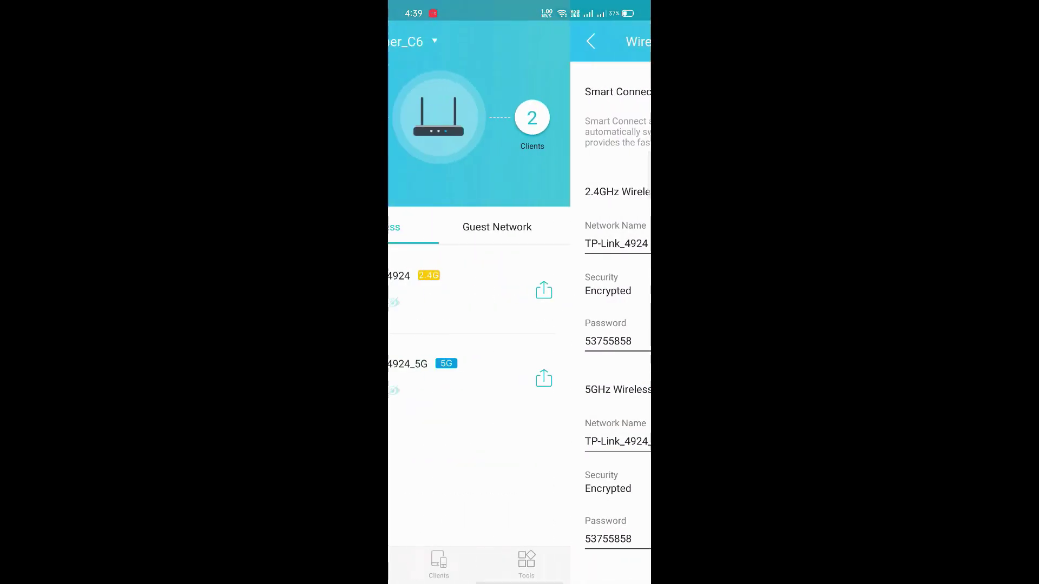
click(518, 565)
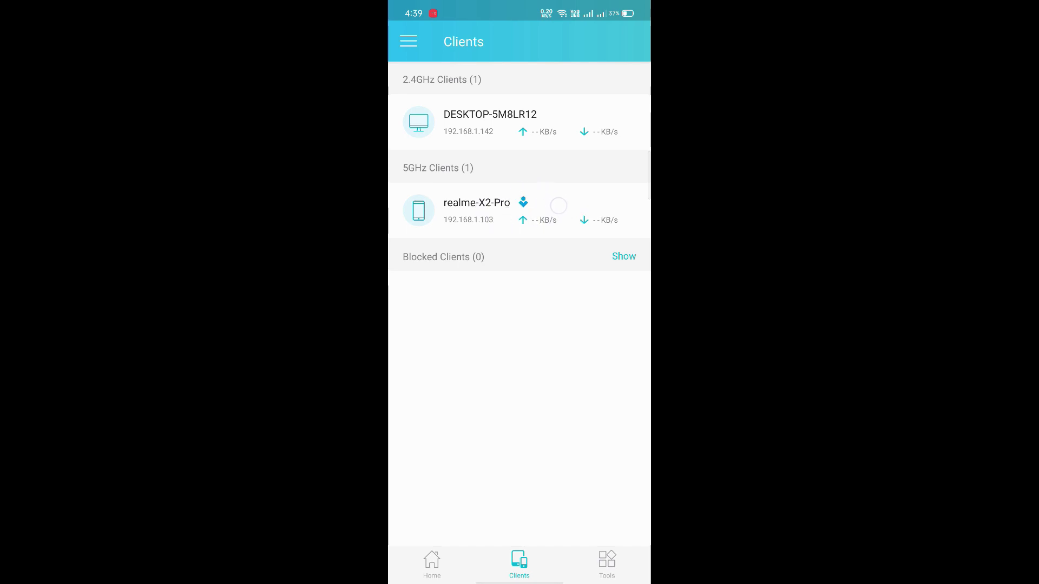
Check Quick Setup's Dynamic IP connection type and the Wireless settings, returning to the Tools list
click(607, 565)
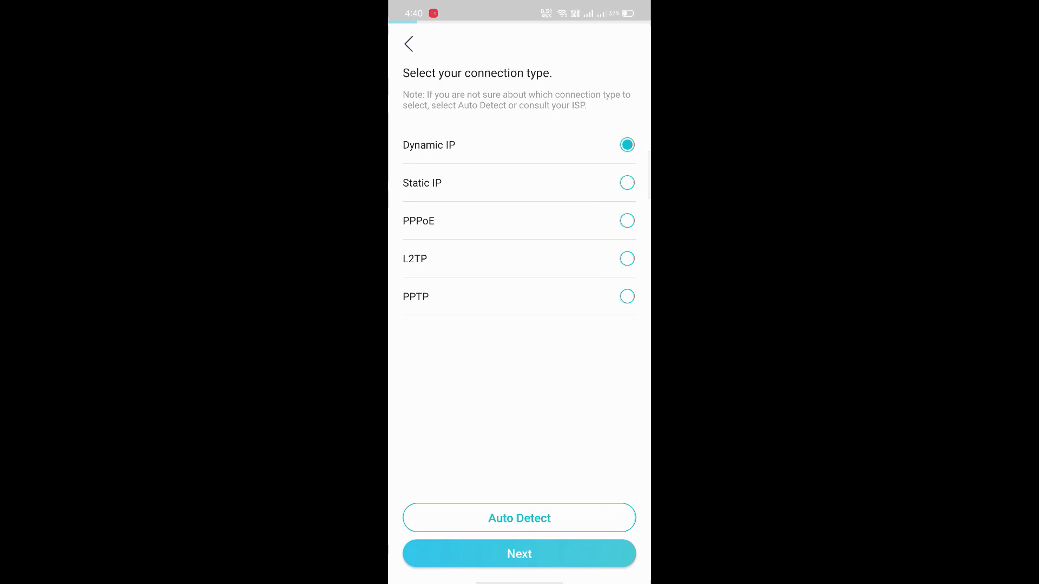
key(Escape)
click(564, 109)
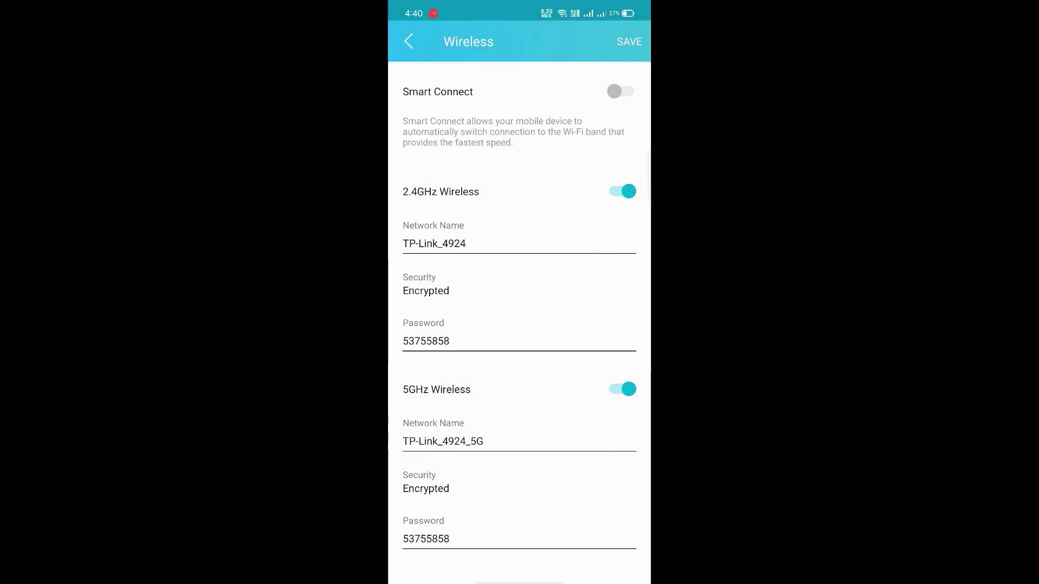
drag(648, 291, 611, 292)
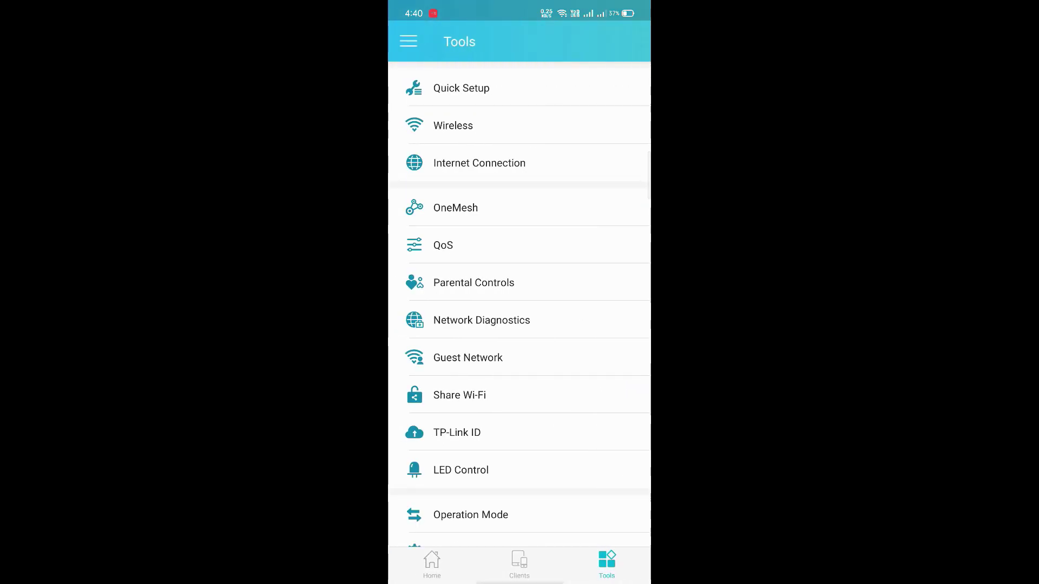
click(570, 171)
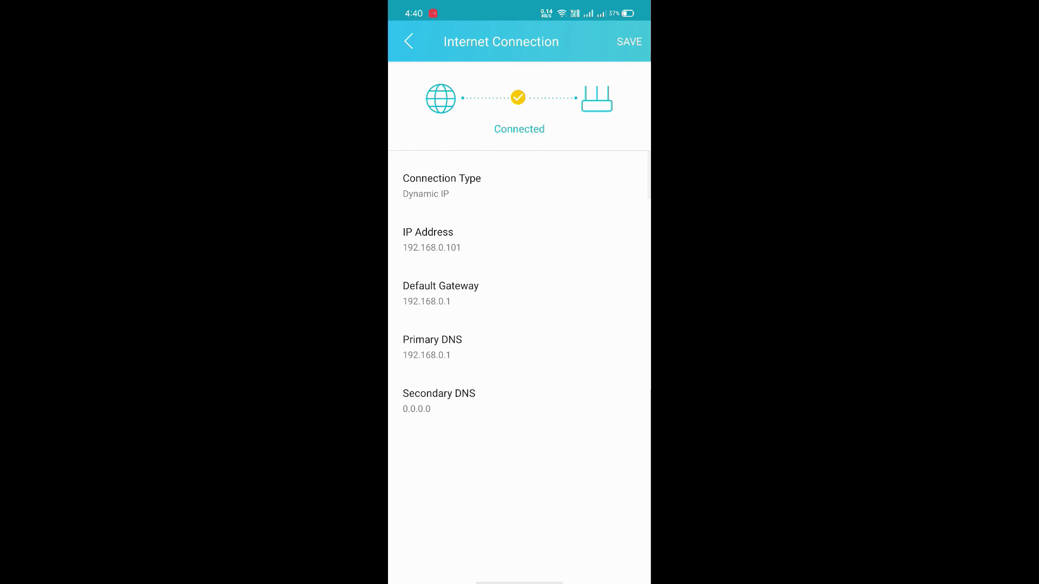
drag(389, 279, 596, 209)
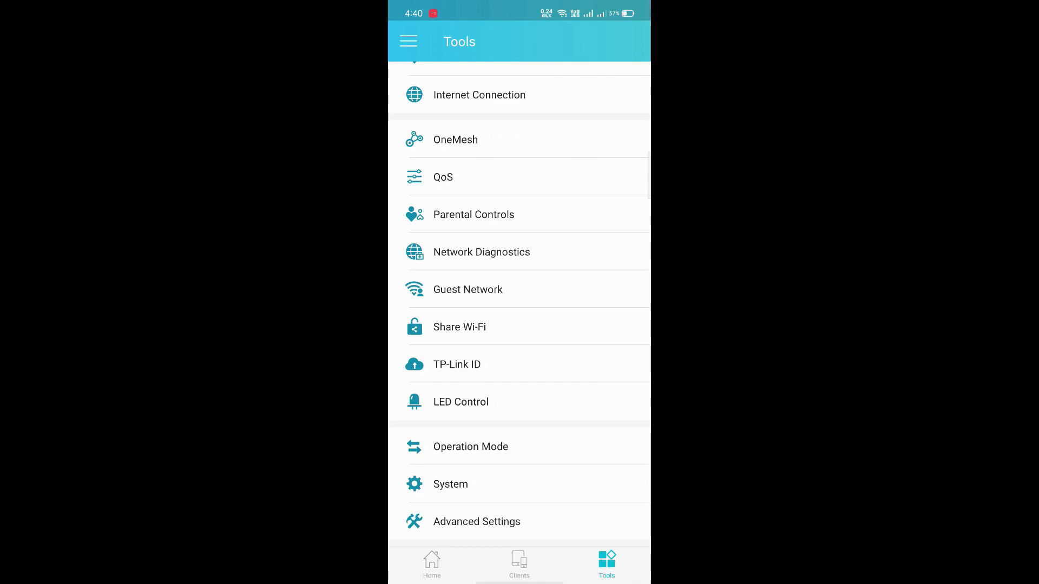
drag(572, 279, 585, 222)
click(552, 441)
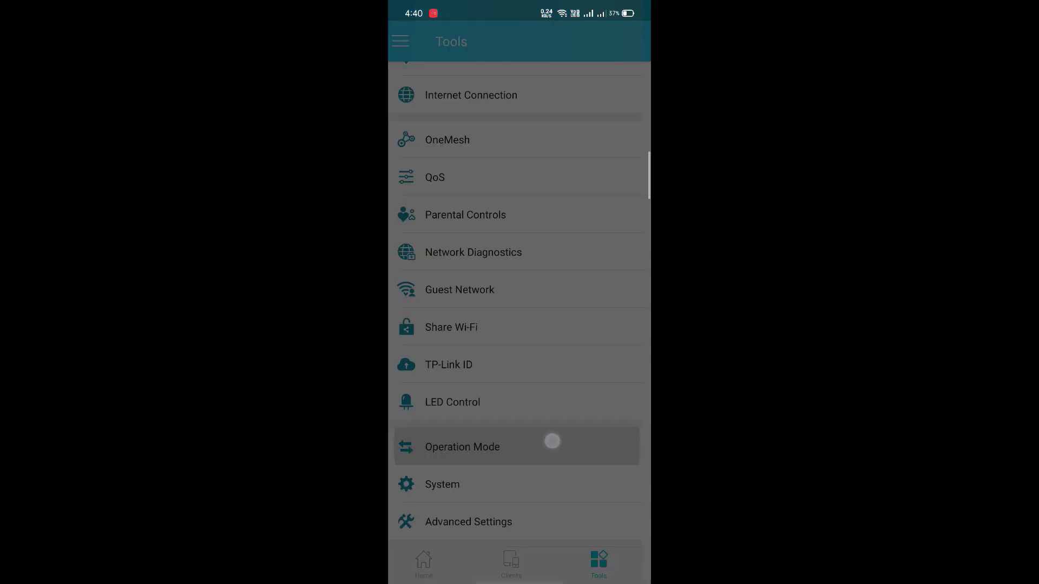
drag(648, 373, 582, 371)
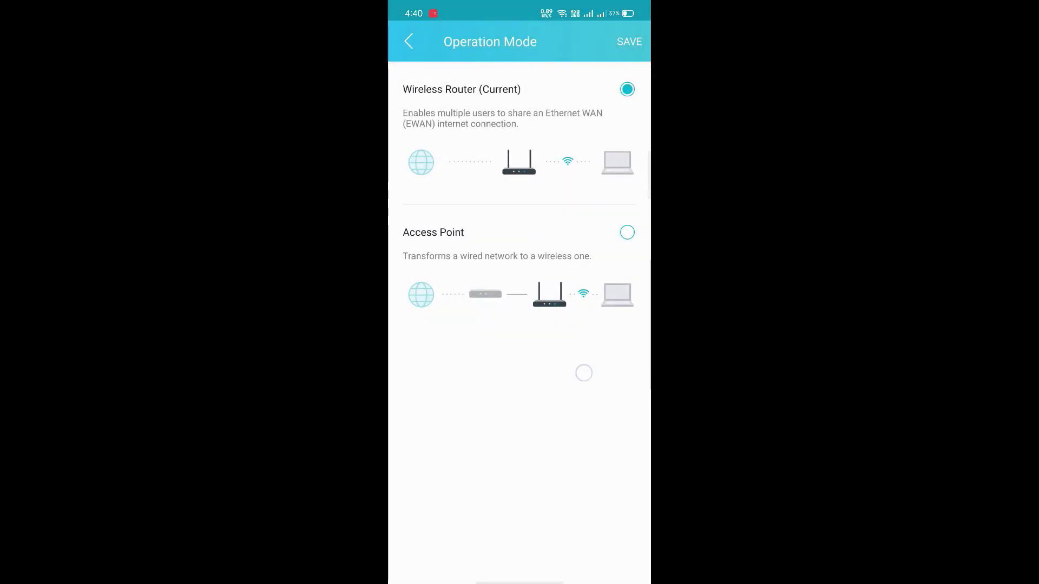
drag(564, 322, 570, 302)
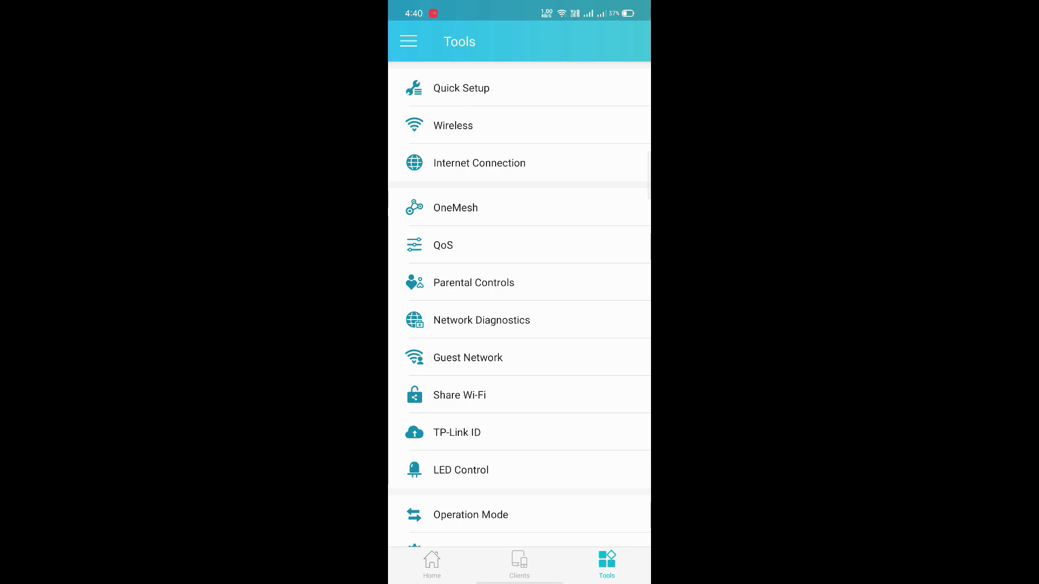
Run Network Diagnostics to confirm the router and internet connections are fine
click(482, 320)
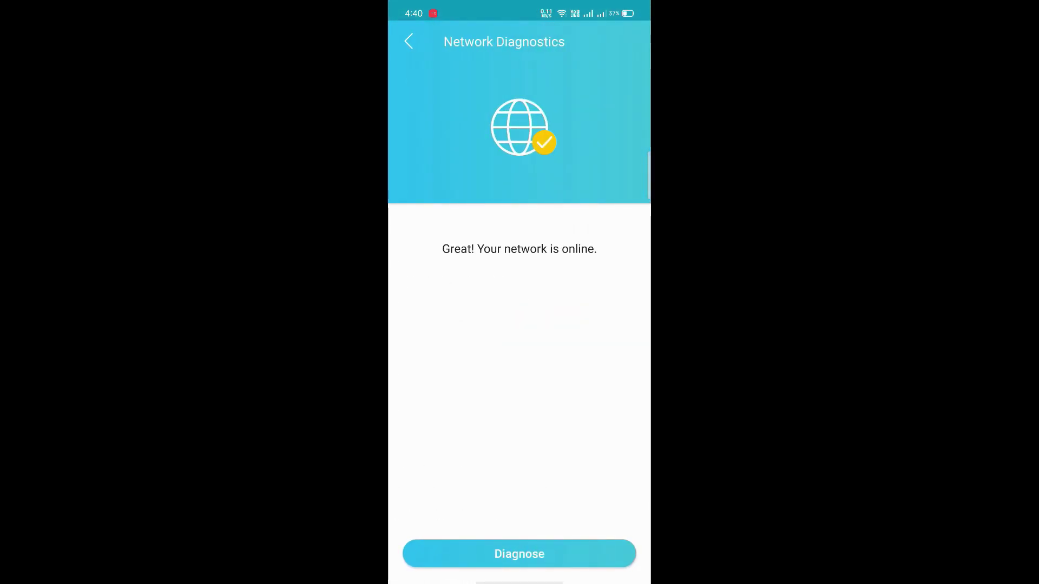
click(564, 550)
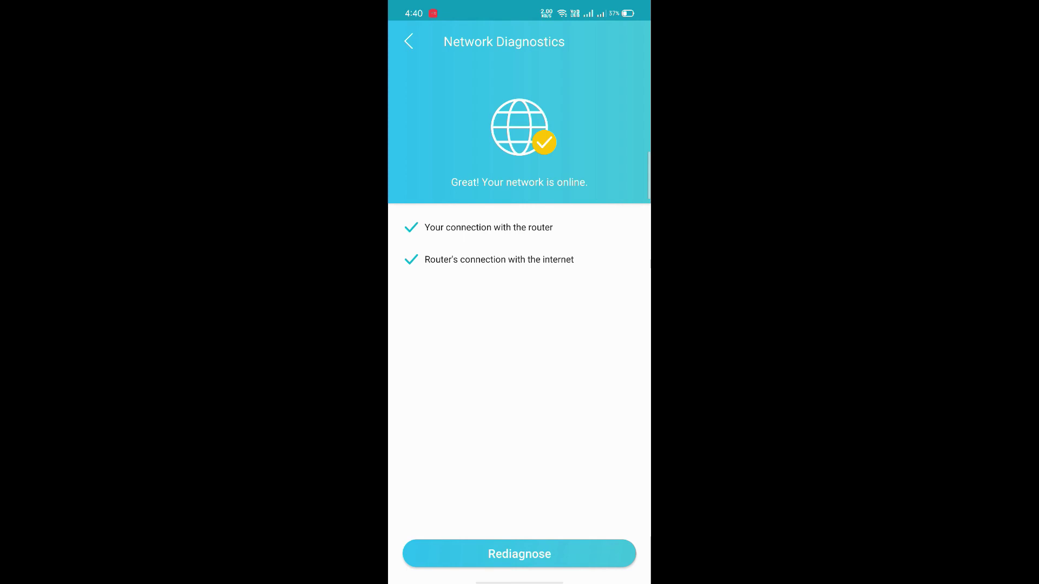
click(408, 41)
click(440, 566)
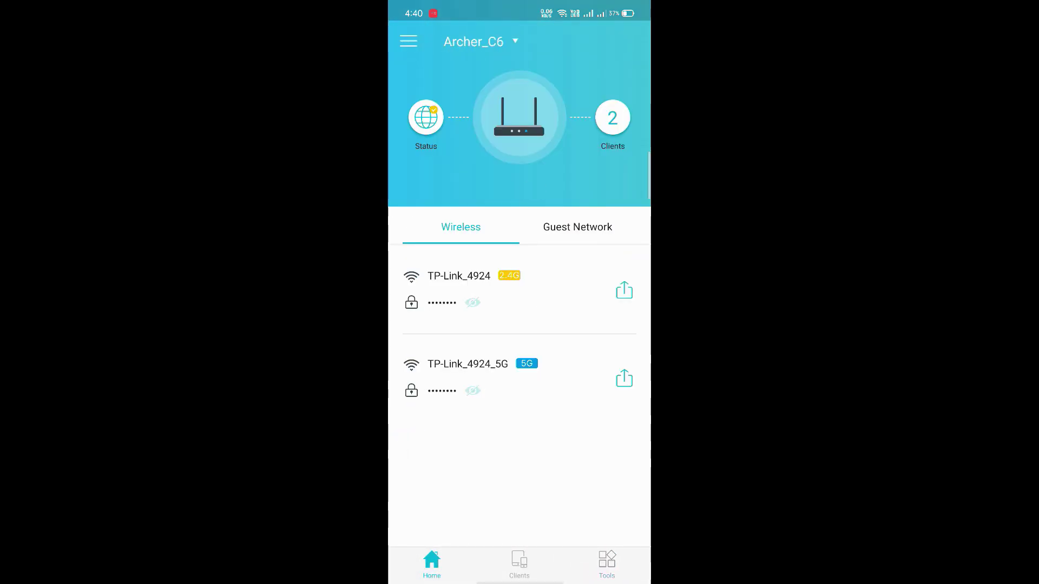
In Tools > System, start a router reboot but cancel it, then leave System
click(606, 563)
drag(550, 432, 590, 274)
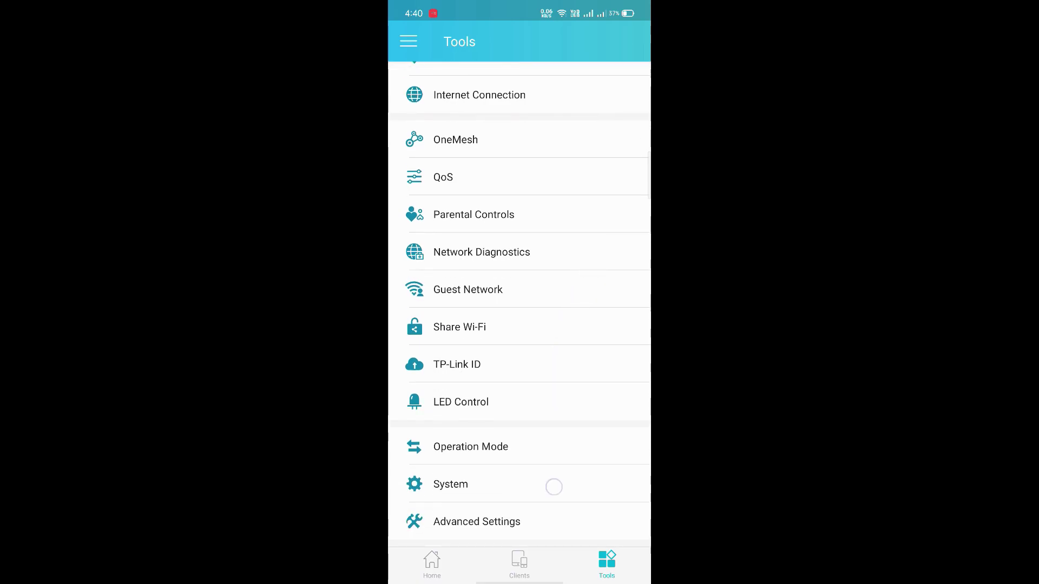
click(553, 487)
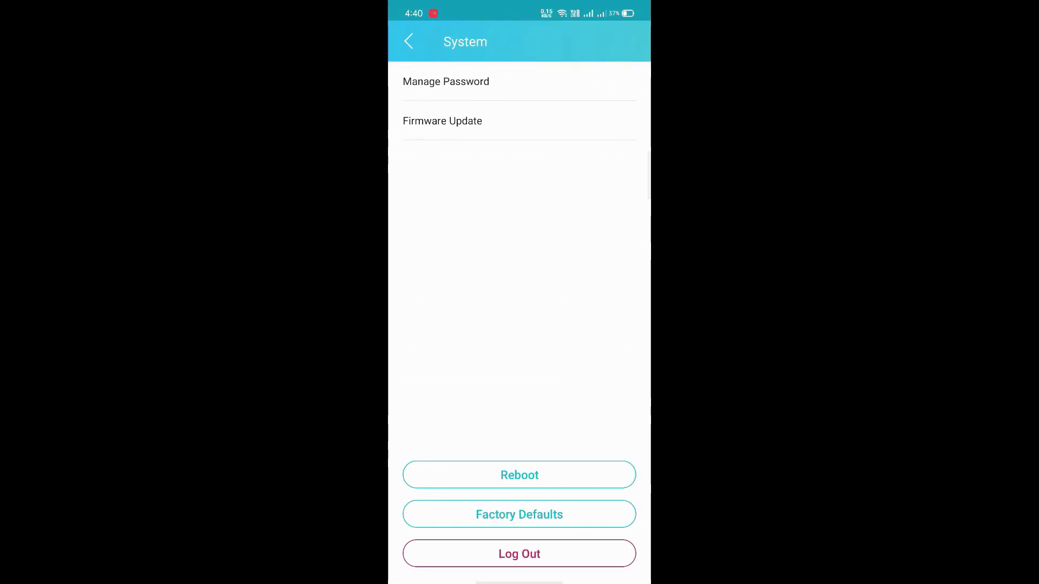
click(568, 475)
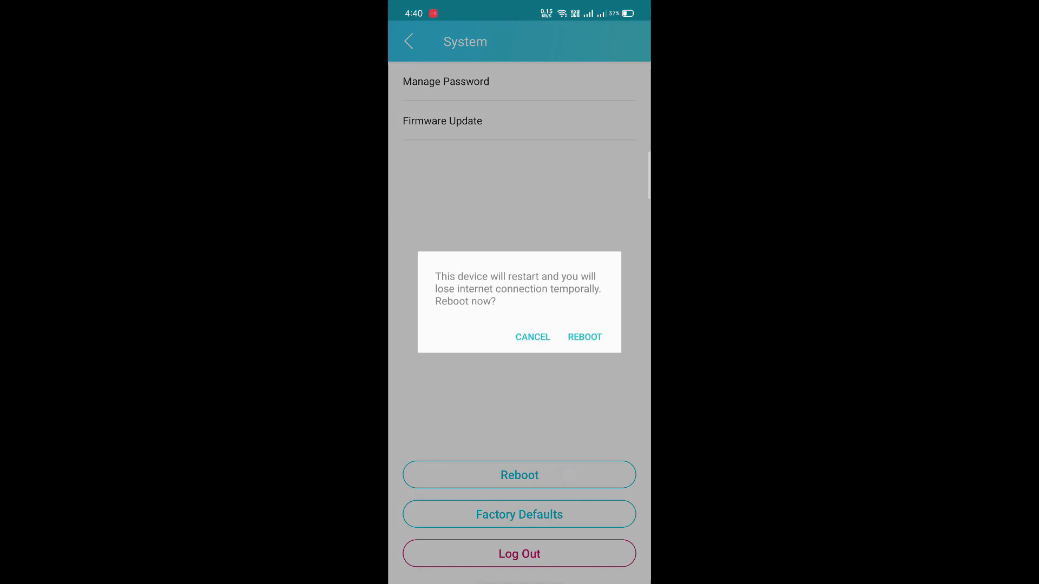
drag(584, 306, 588, 265)
click(533, 338)
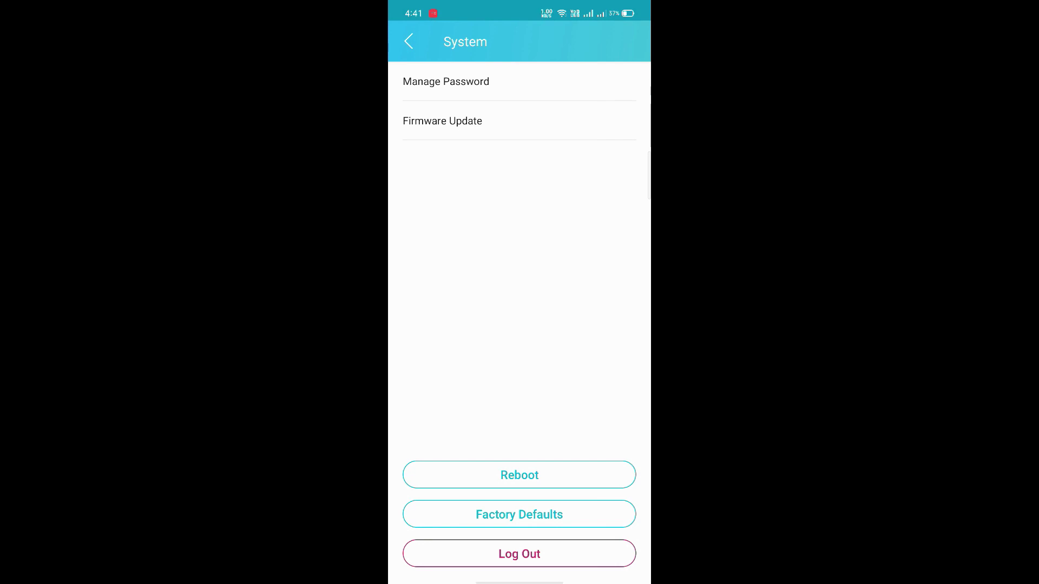
click(408, 42)
click(432, 566)
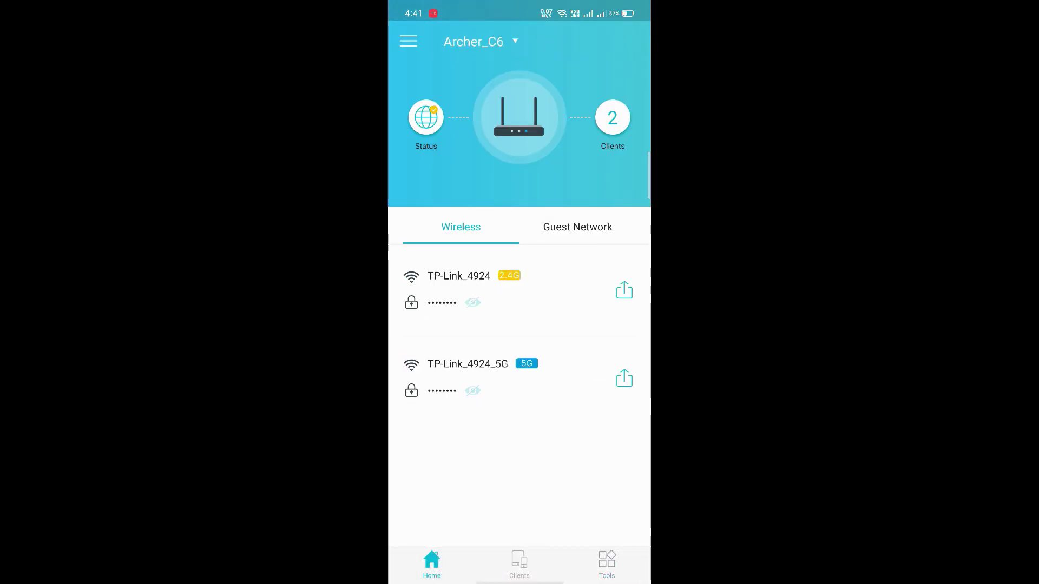
click(426, 117)
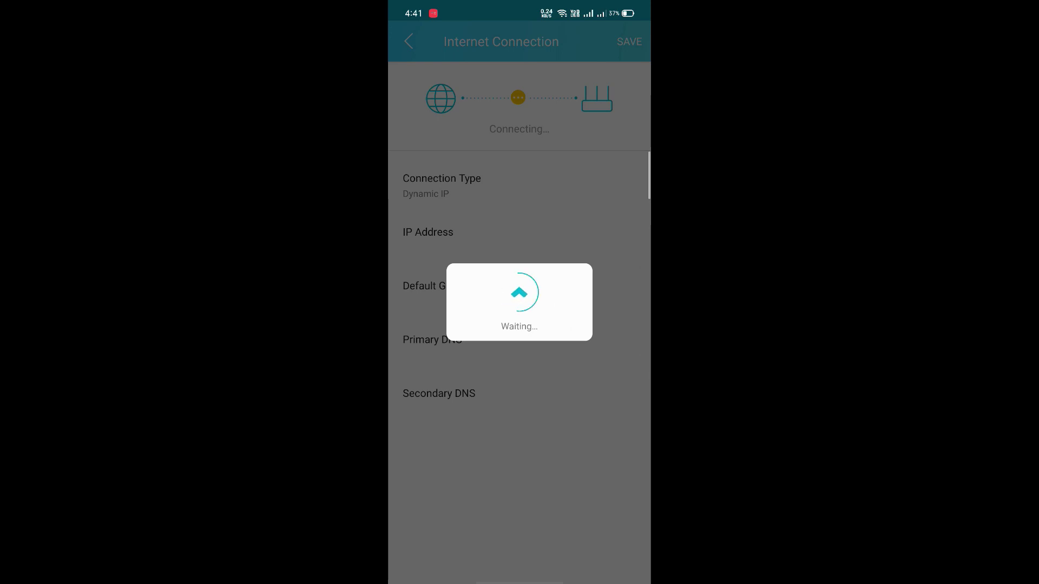
click(408, 41)
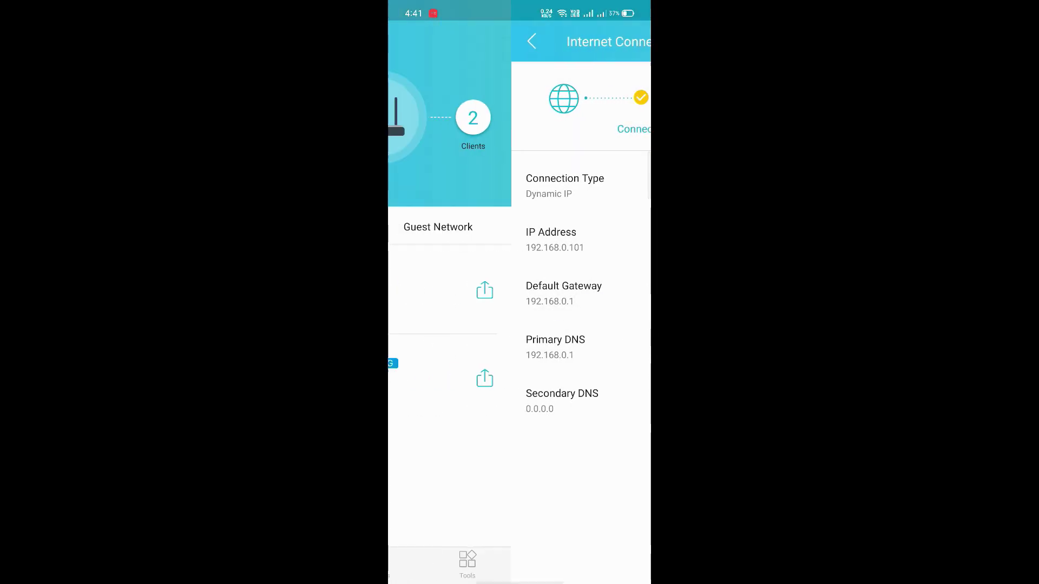